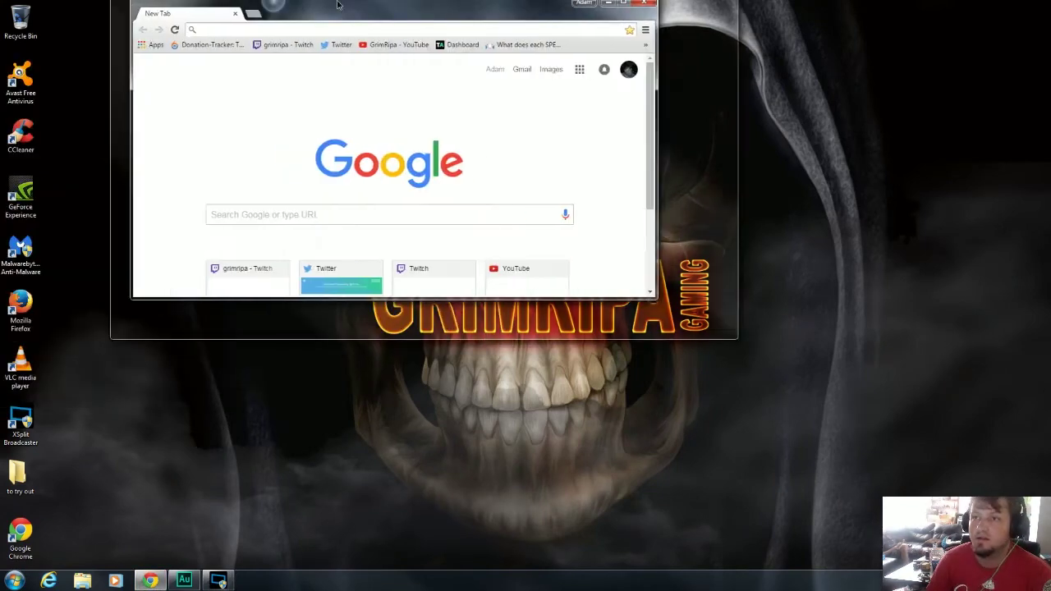
Maximize the newly opened Chrome window showing the New Tab page
double_click(338, 5)
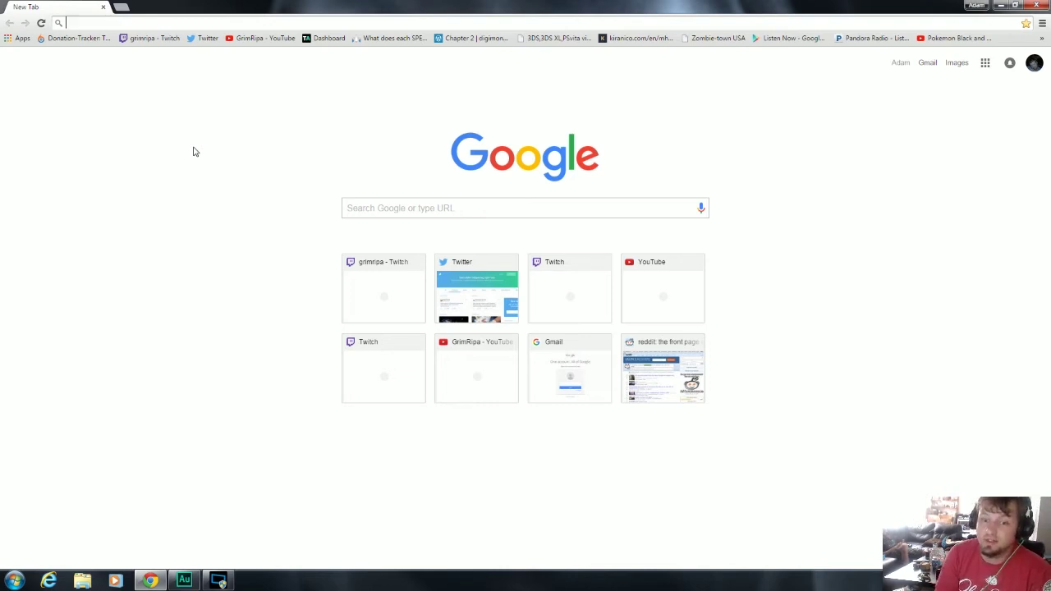
Search Google for 'clr browser'
text(clr)
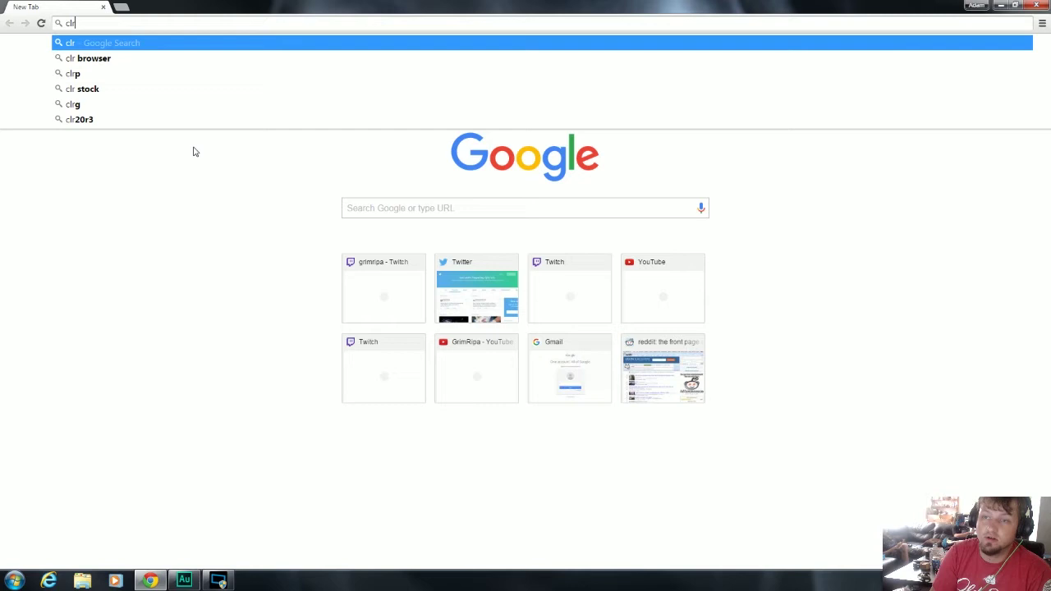
text( dsi)
key(BackSpace)
key(BackSpace)
key(BackSpace)
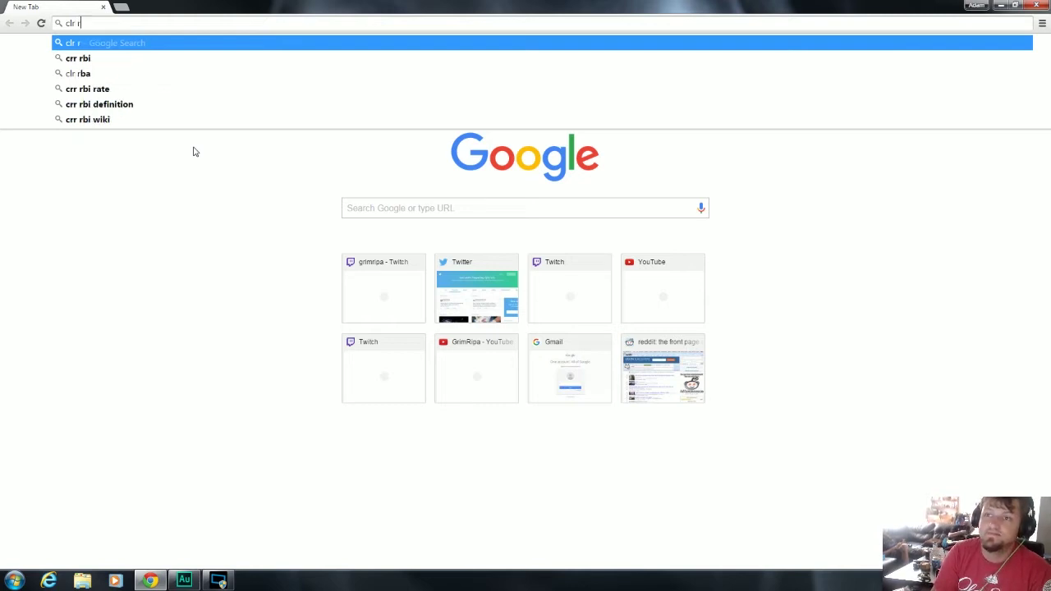
text(brow)
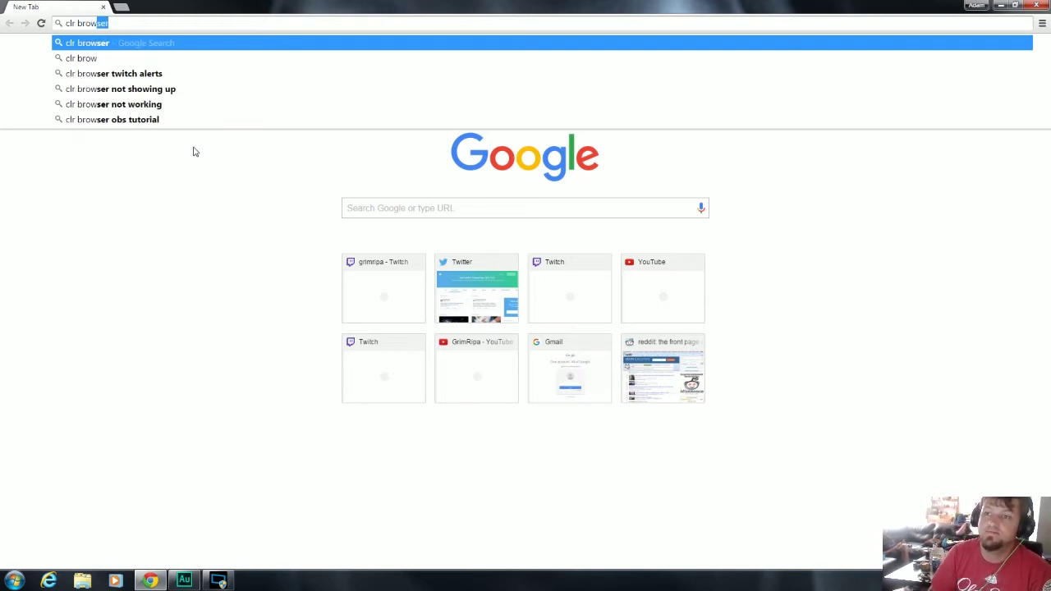
key(Return)
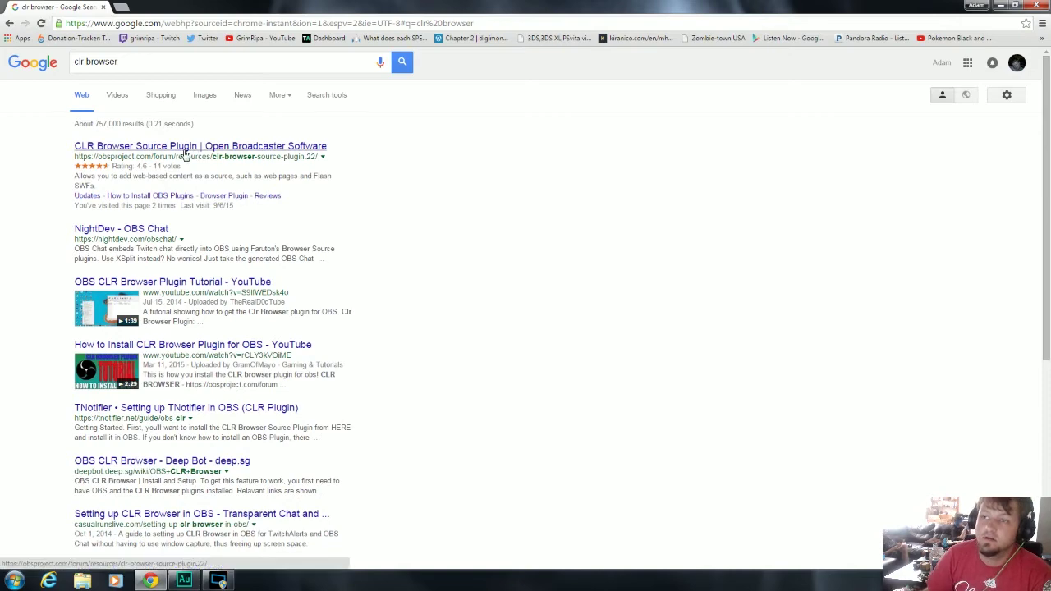
Open the CLR Browser Source Plugin page and save the 64bit plugin zip to Downloads
click(233, 149)
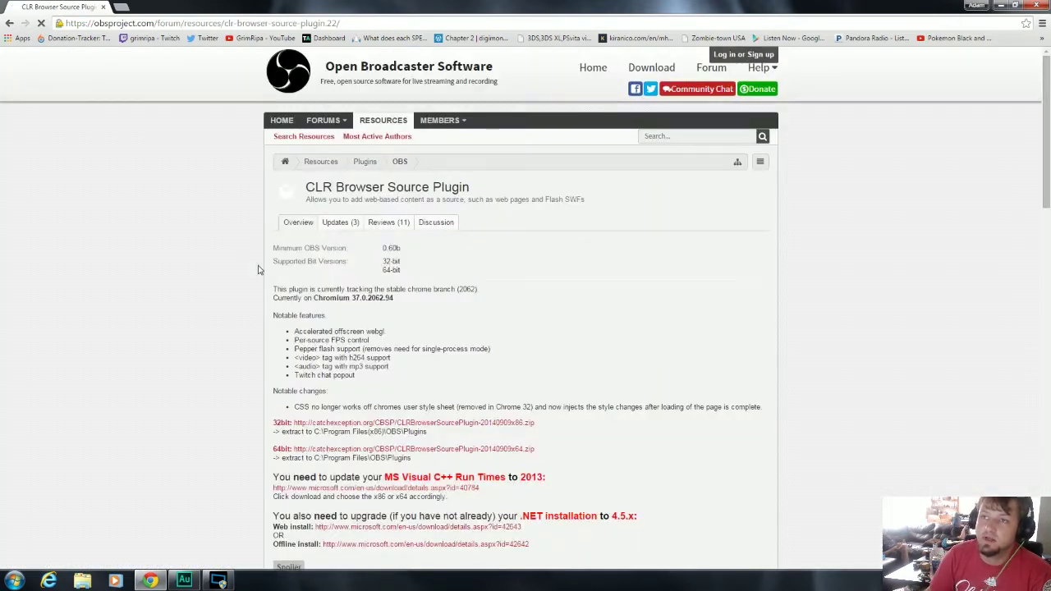
scroll(427, 337, down, 2)
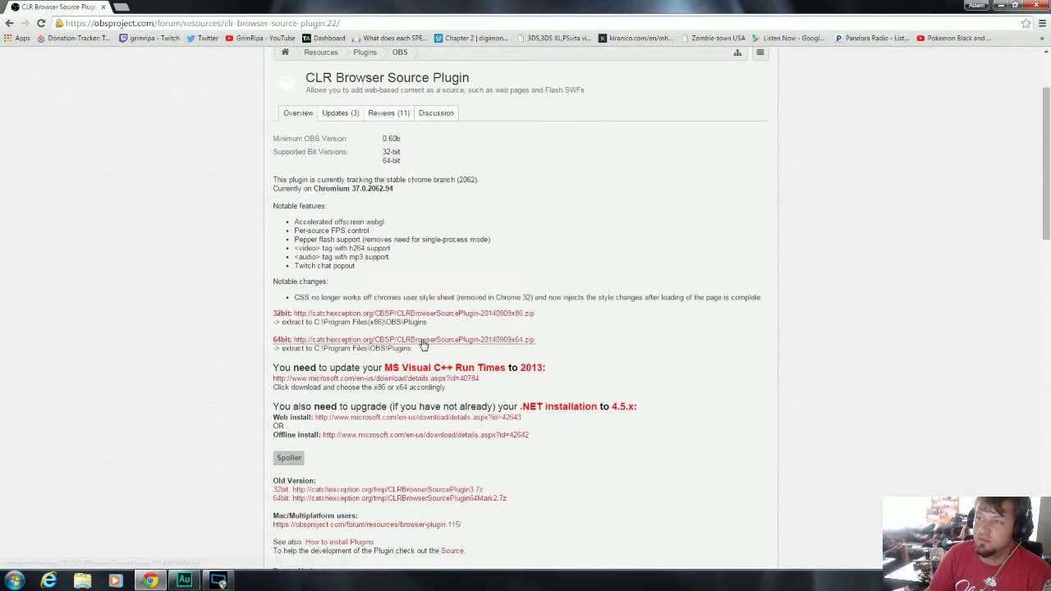
scroll(424, 399, up, 2)
scroll(421, 394, down, 2)
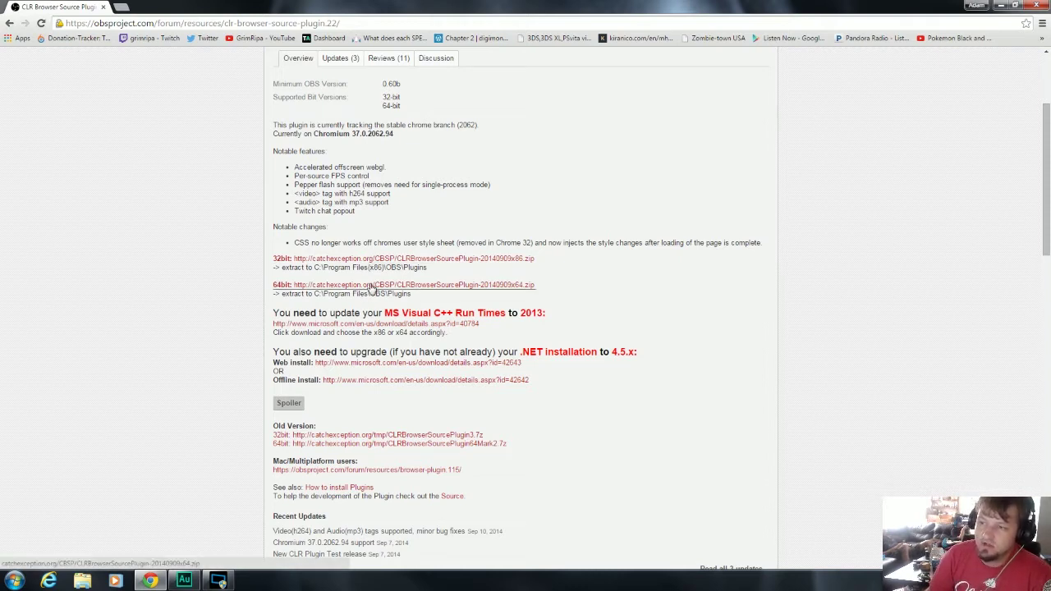
click(371, 286)
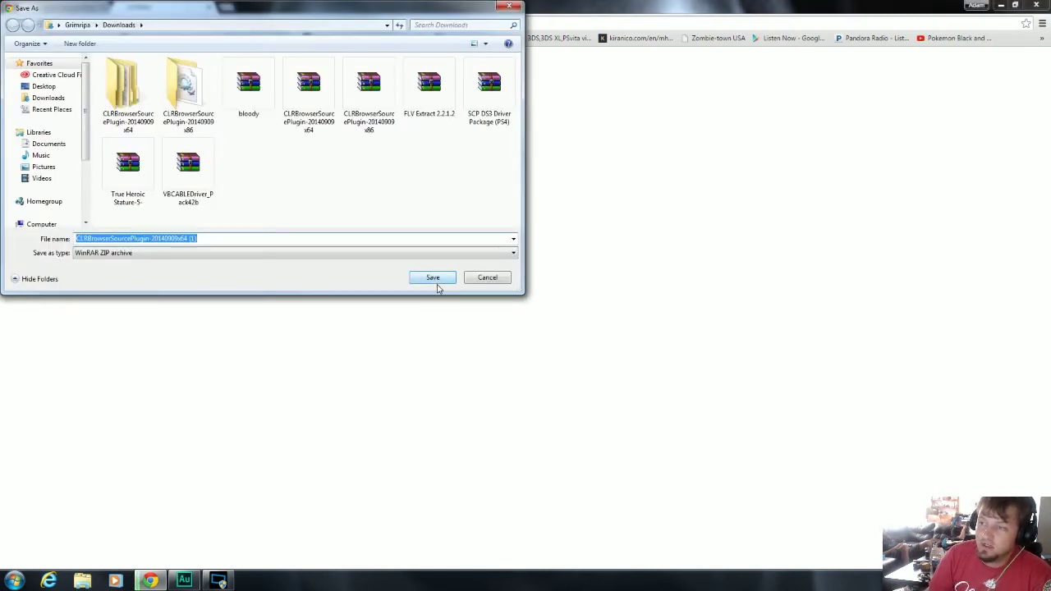
click(439, 282)
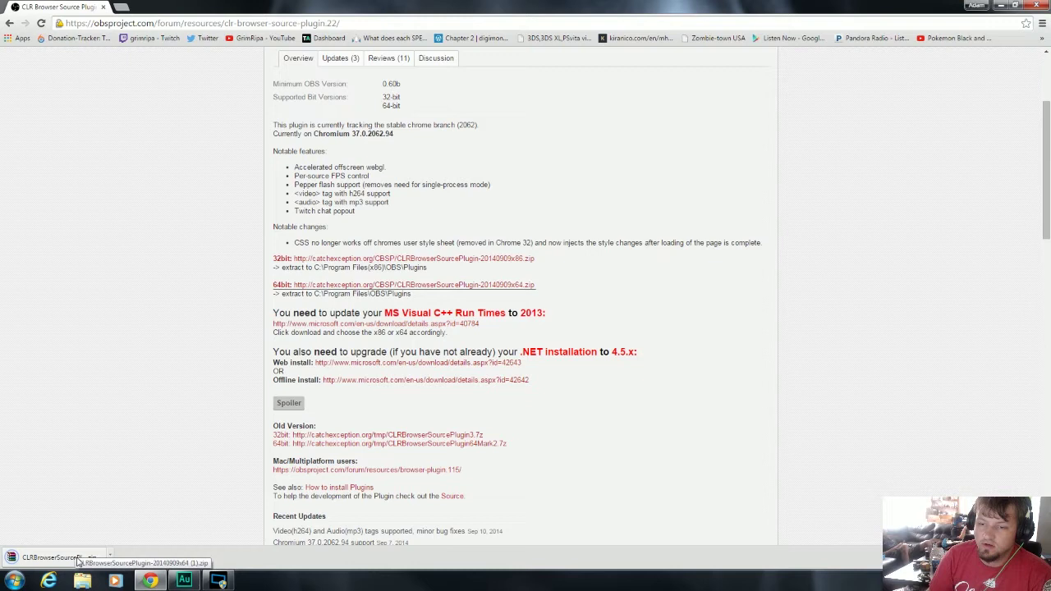
Extract the CLRBrowserSourcePlugin-20140909x64 zip with WinRAR into its suggested folder
click(79, 560)
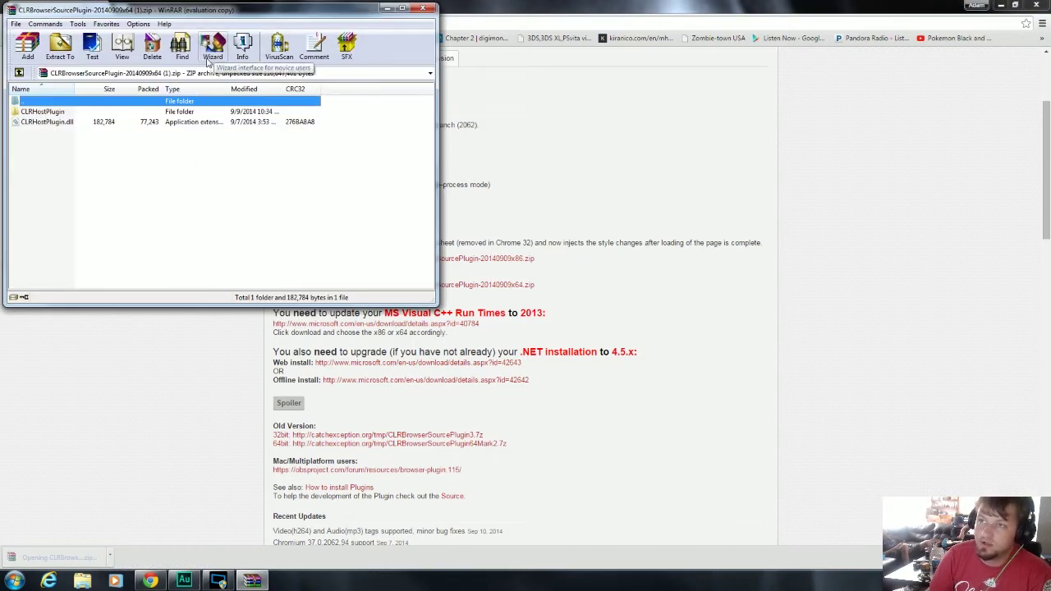
click(211, 47)
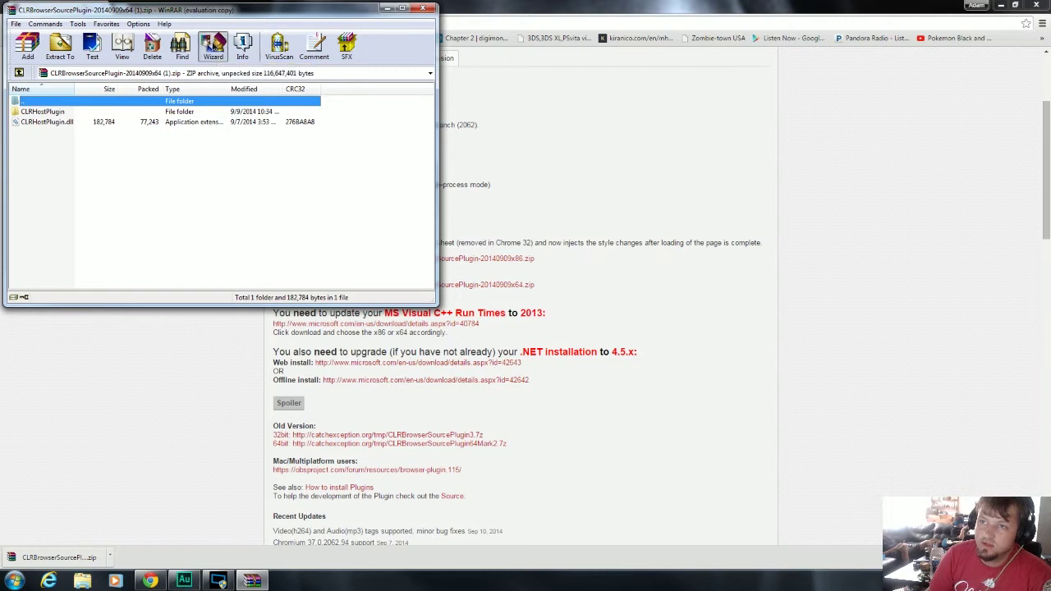
click(221, 238)
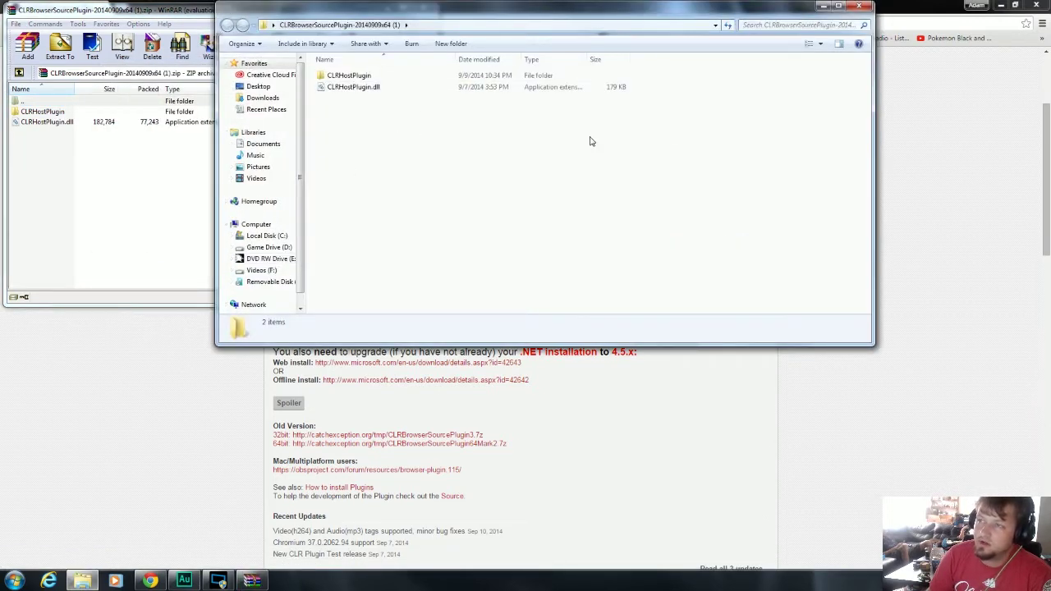
Copy CLRHostPlugin and CLRHostPlugin.dll, then go to the Local Disk (C:) drive
drag(695, 134, 310, 64)
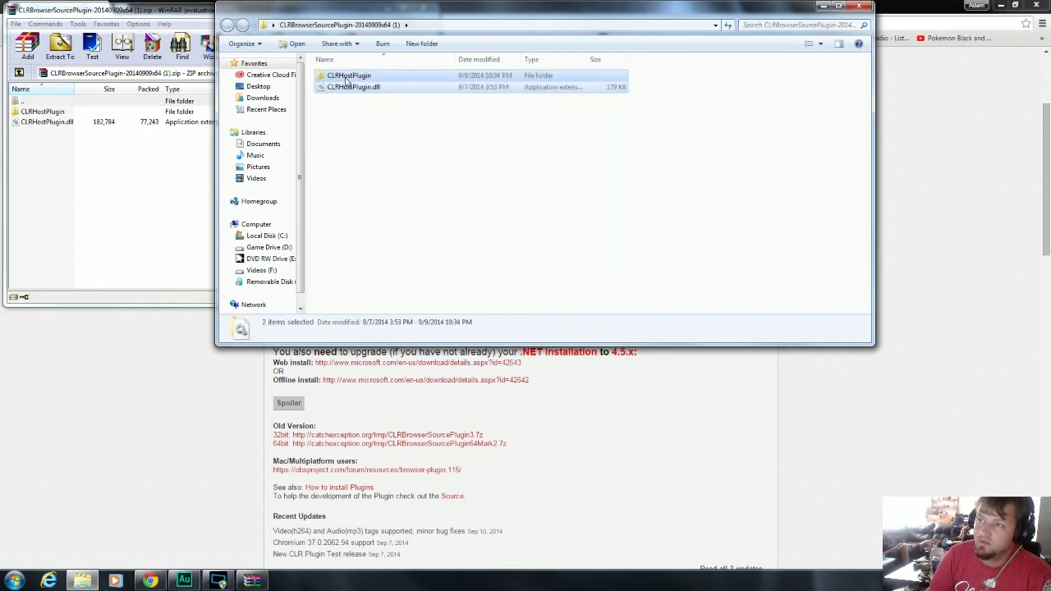
right_click(347, 80)
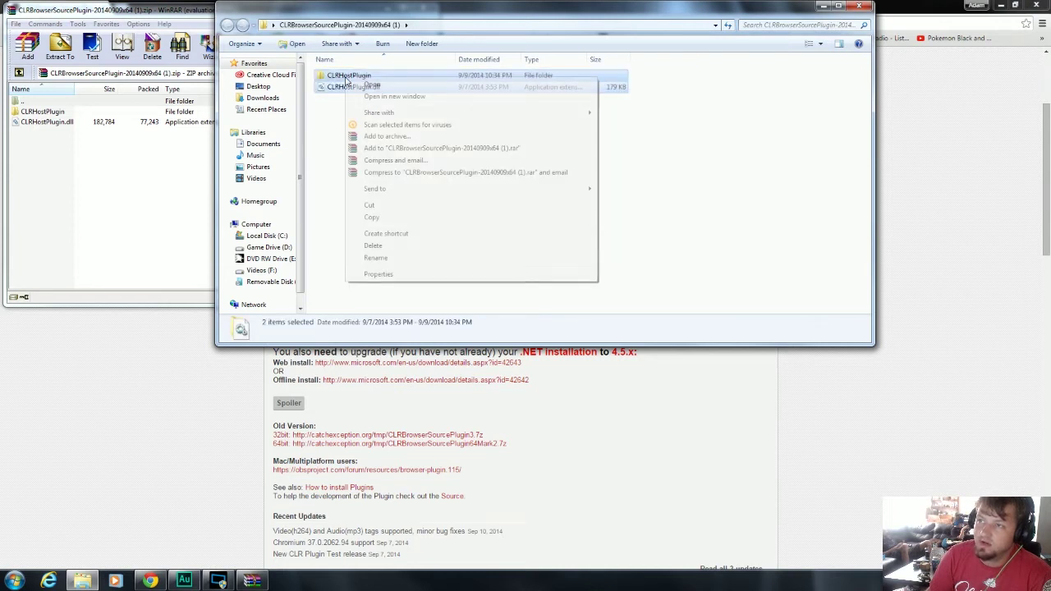
click(411, 216)
scroll(303, 222, down, 1)
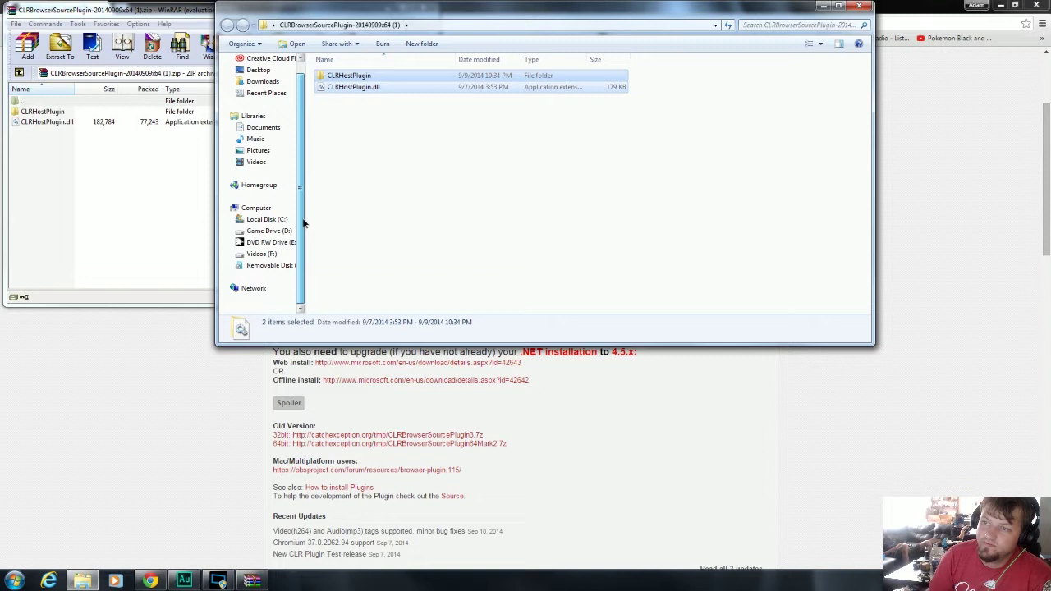
click(276, 222)
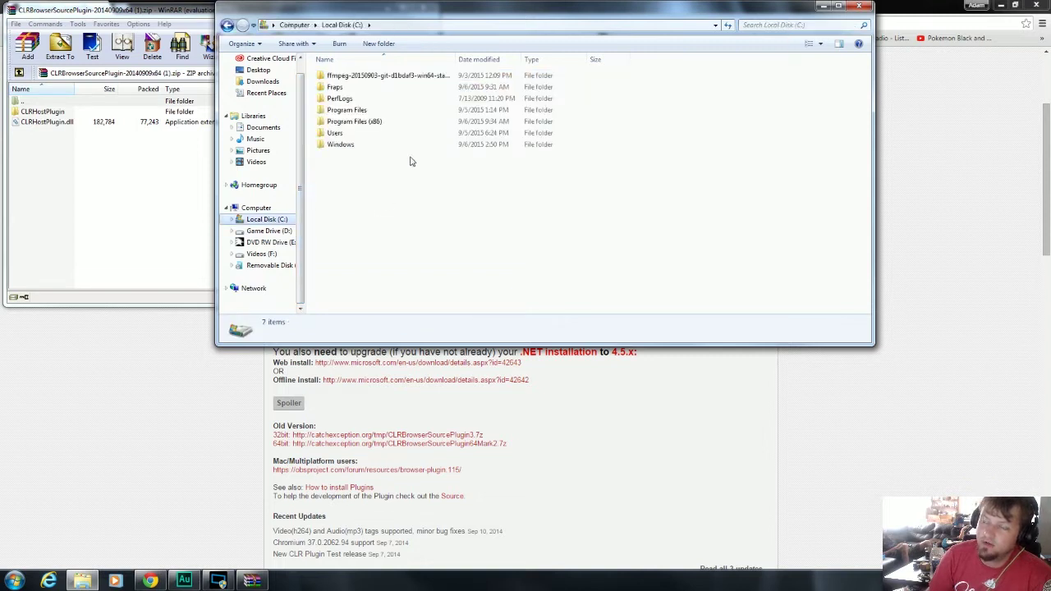
Paste the two CLRHostPlugin items into Program Files\OBS\plugins and close that Explorer window
click(354, 125)
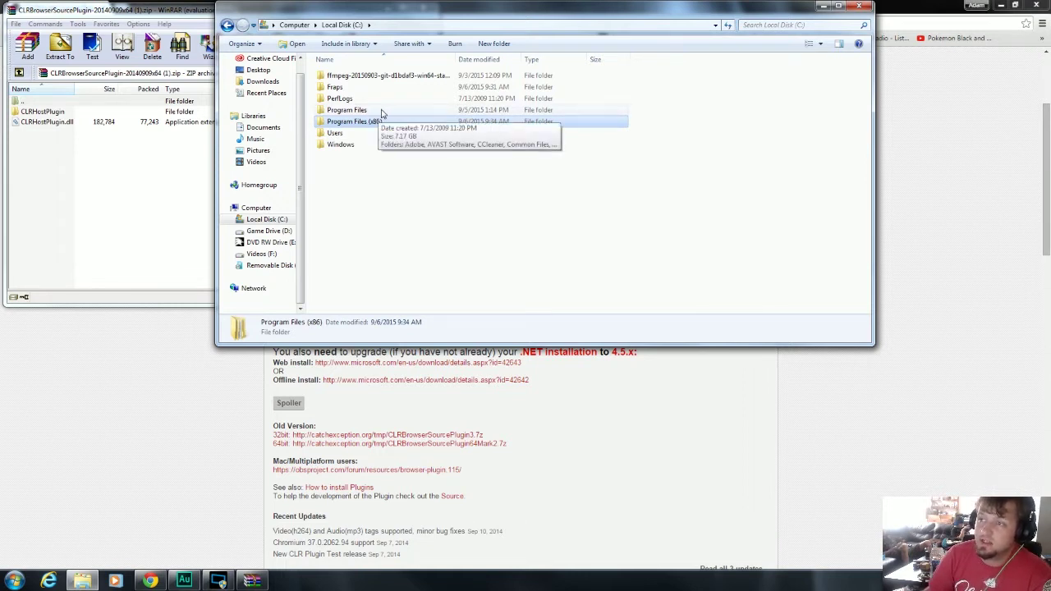
double_click(380, 111)
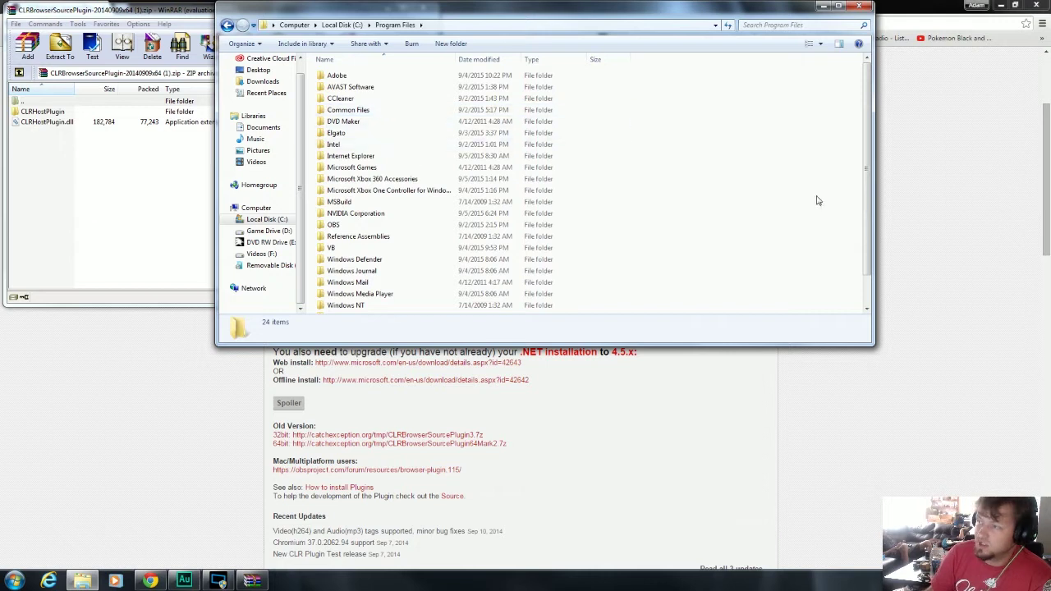
scroll(854, 258, down, 1)
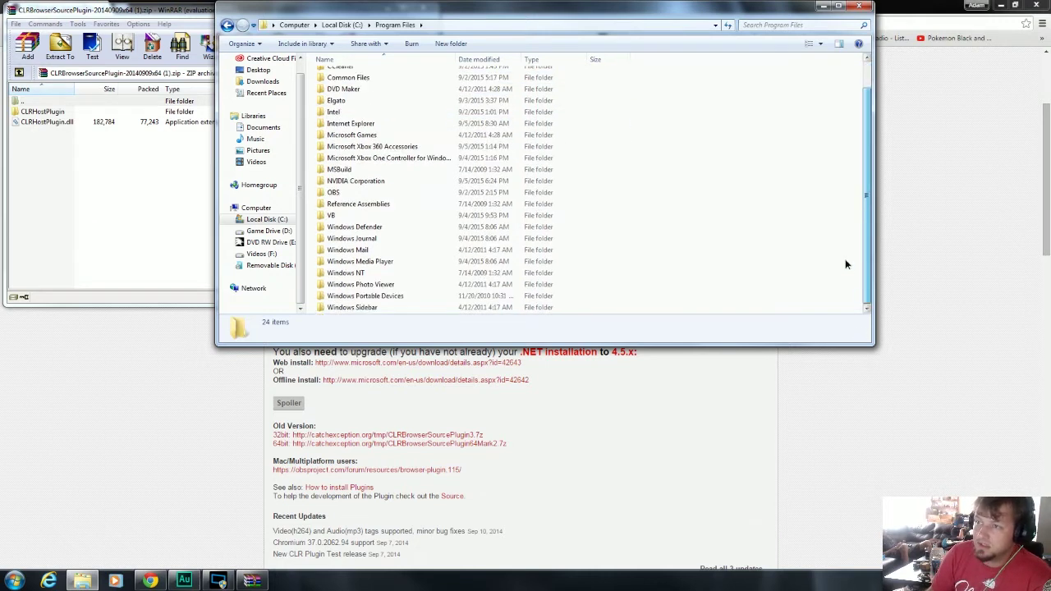
double_click(353, 193)
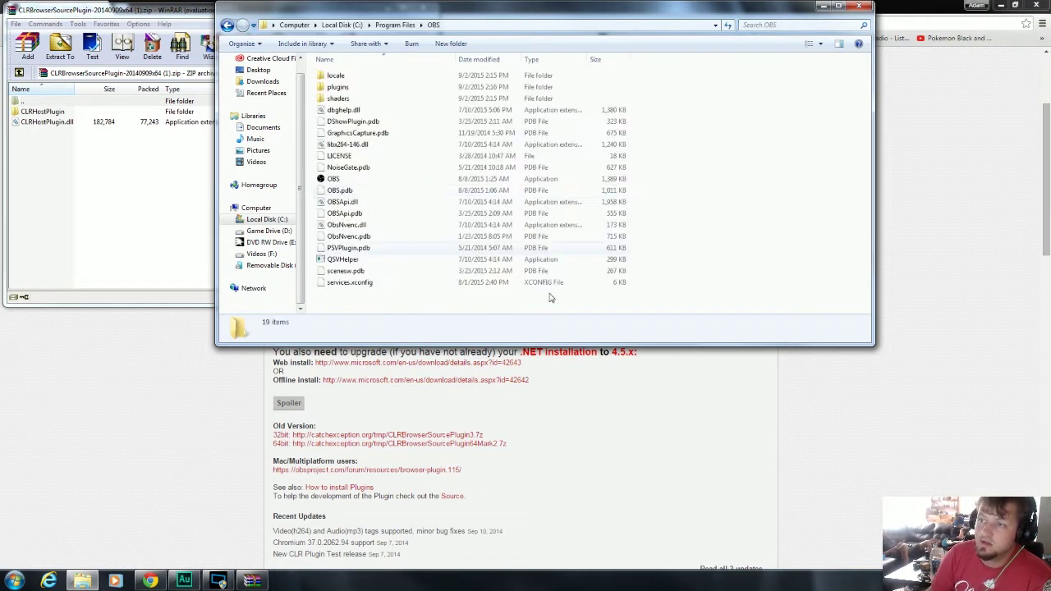
double_click(349, 88)
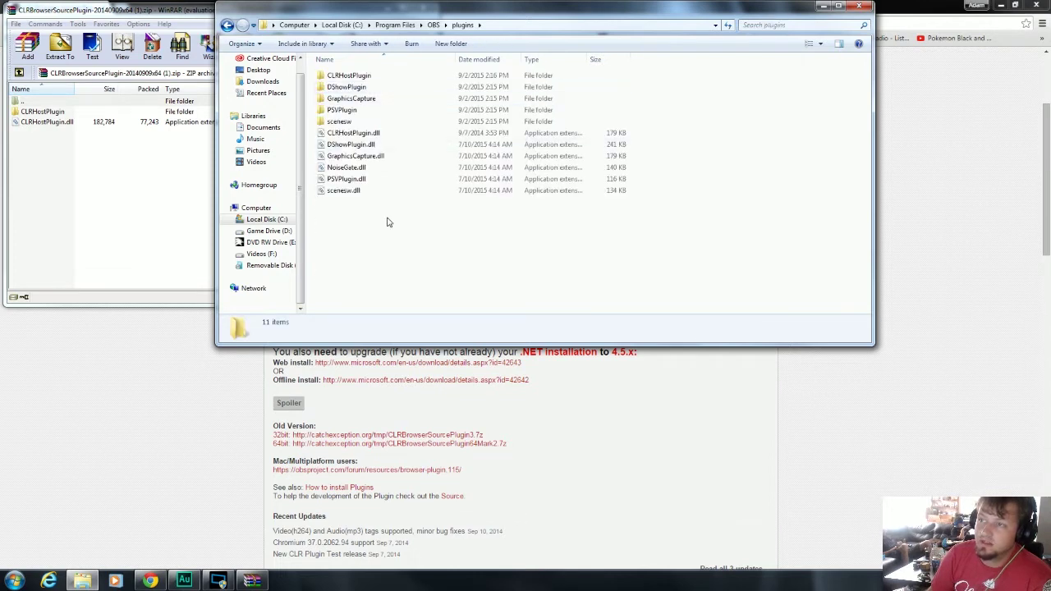
right_click(385, 223)
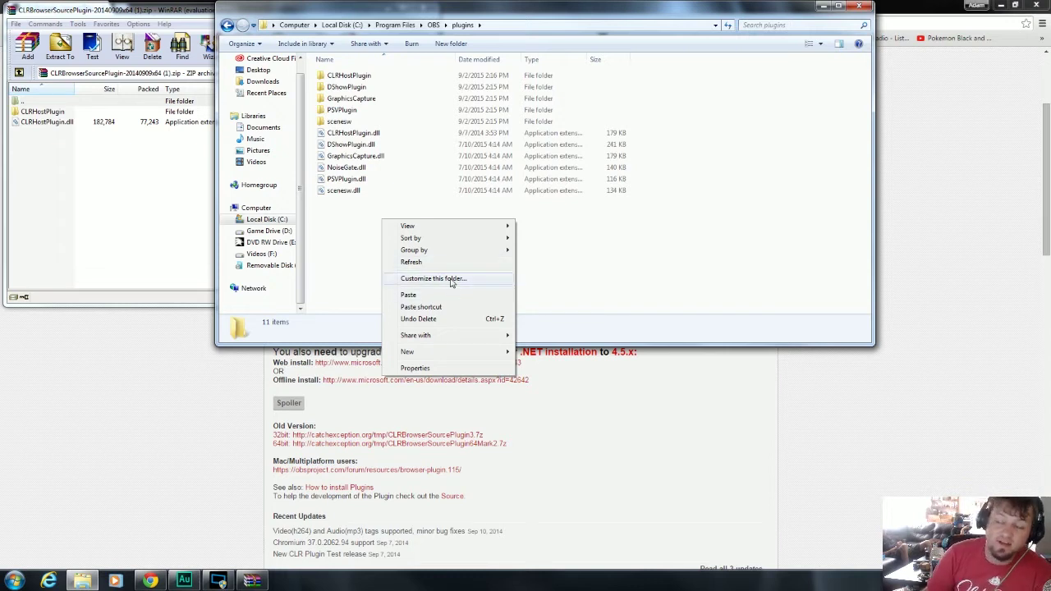
click(611, 265)
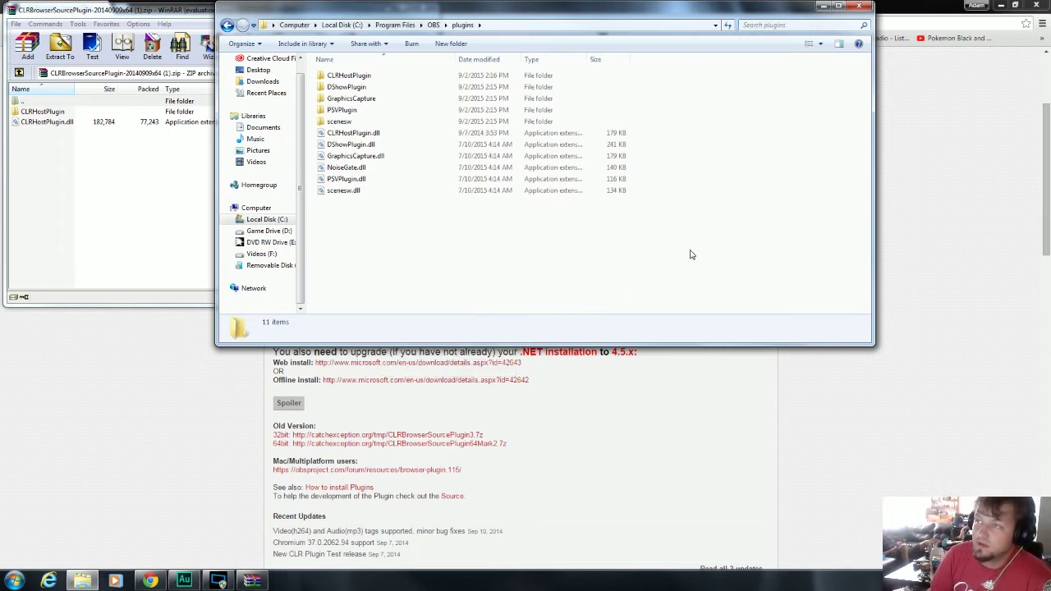
click(859, 7)
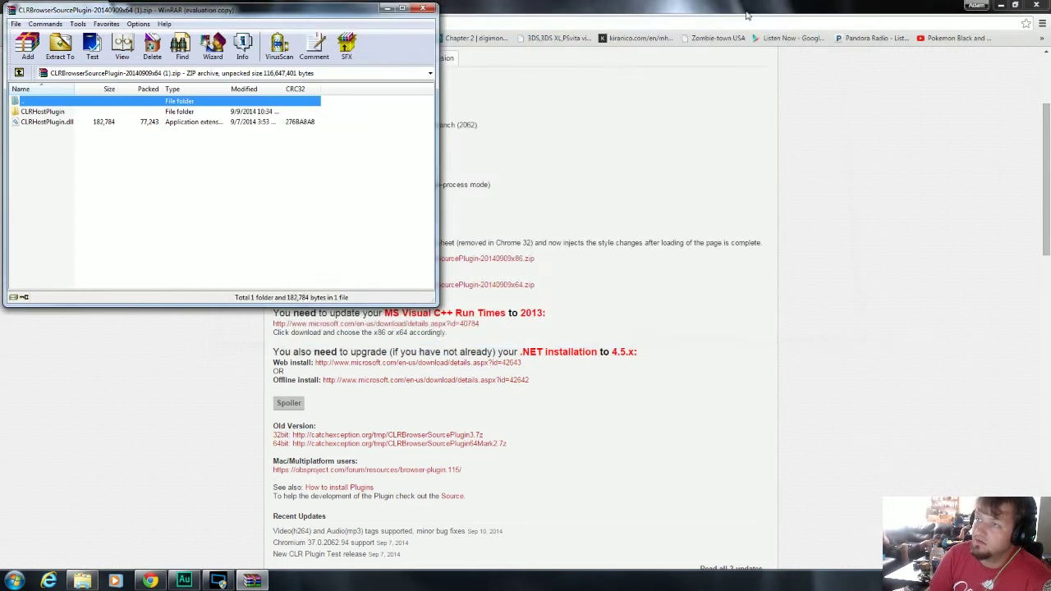
Close the WinRAR window and launch OBS Classic
click(423, 9)
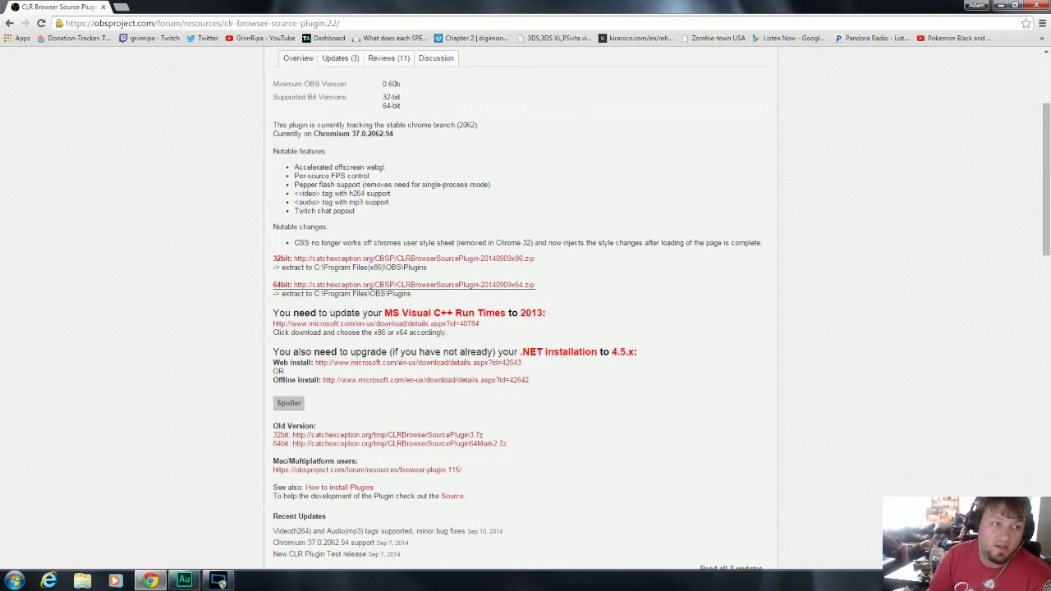
click(219, 582)
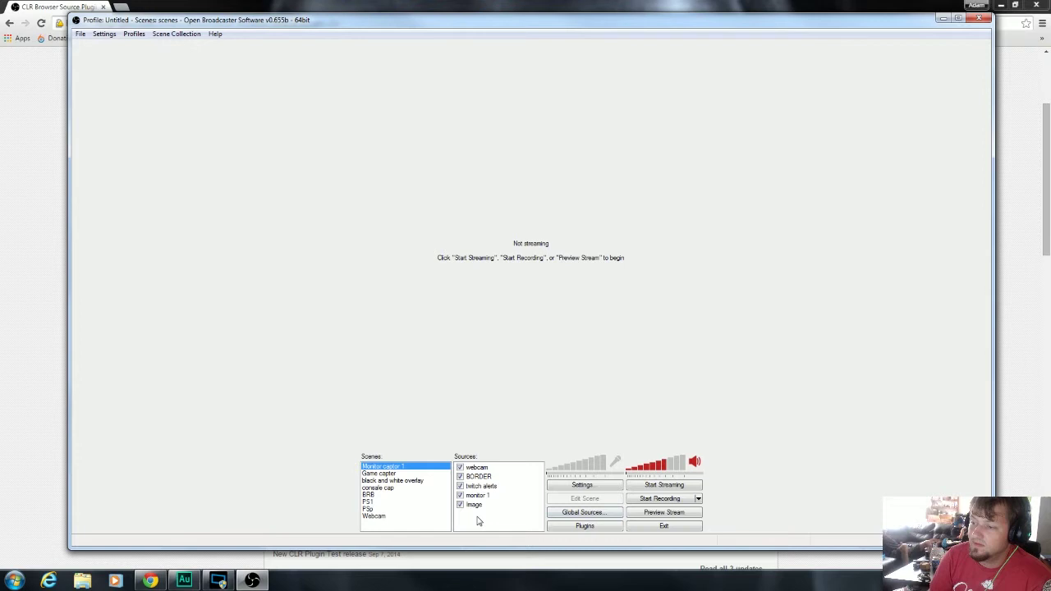
click(395, 517)
Add a new scene named 'Scene' and start adding a source to it
right_click(384, 527)
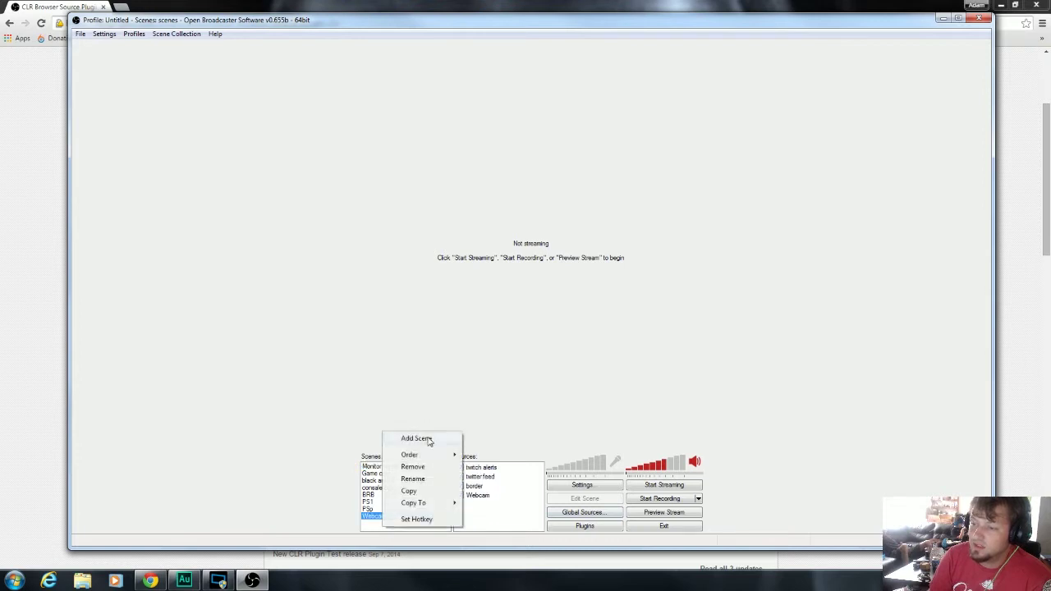
click(427, 442)
click(567, 303)
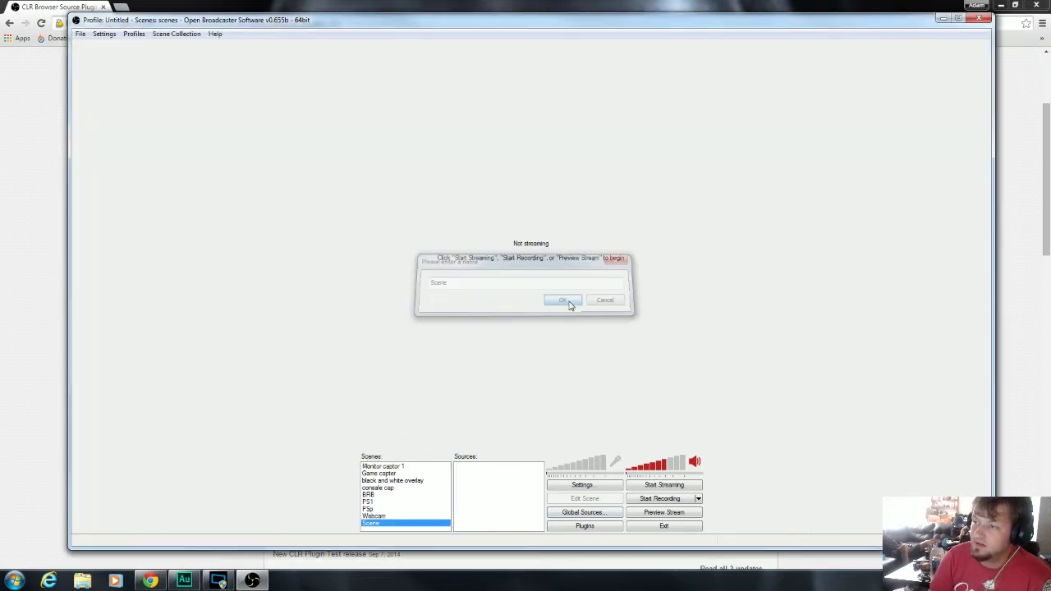
right_click(479, 480)
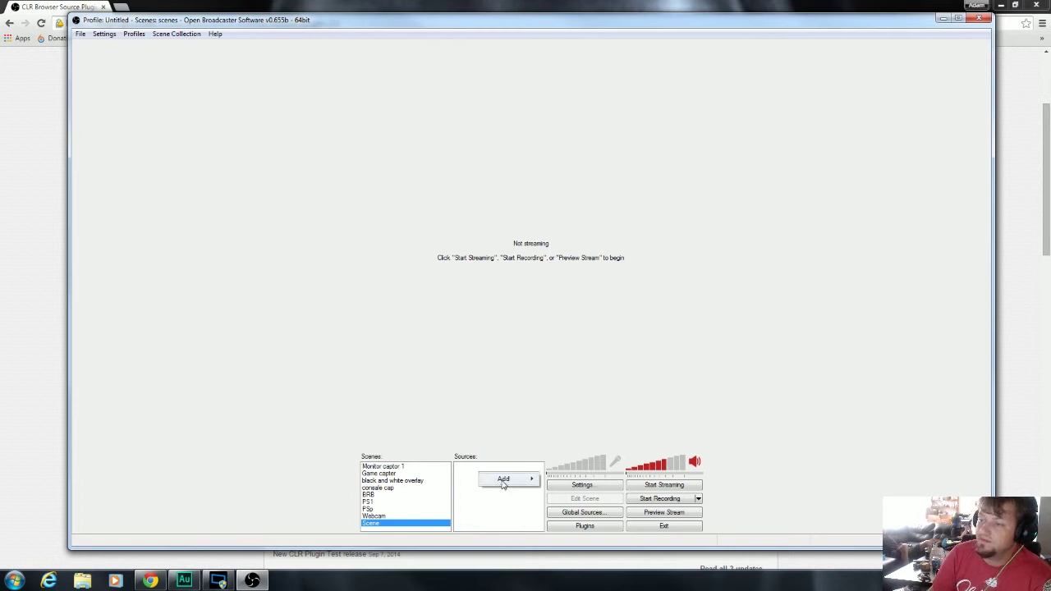
mouse_move(513, 480)
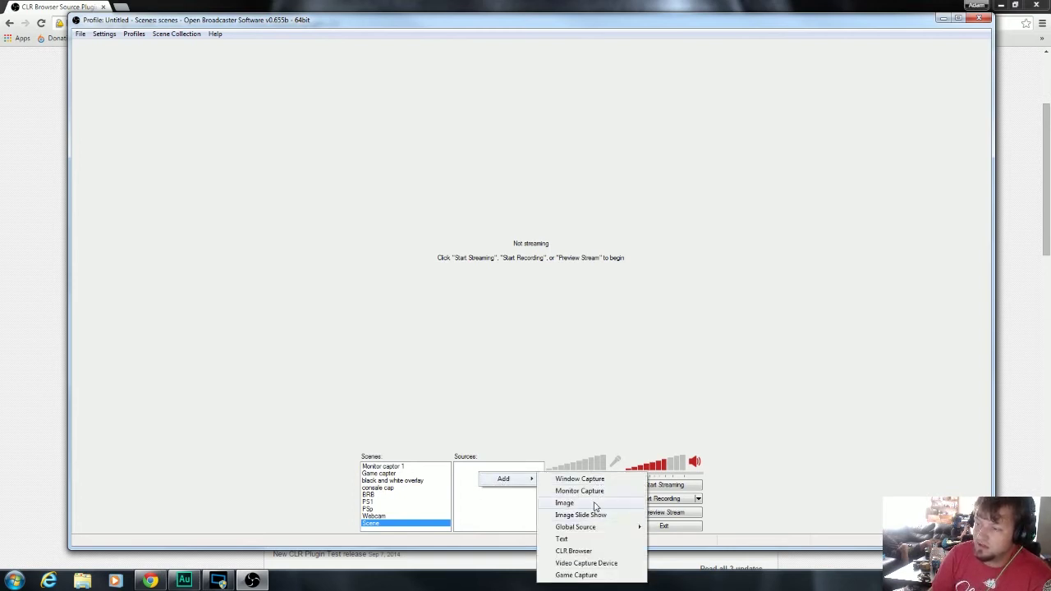
Add an Image source named 'Image' showing the youtube-channale-bannerHD picture
click(564, 502)
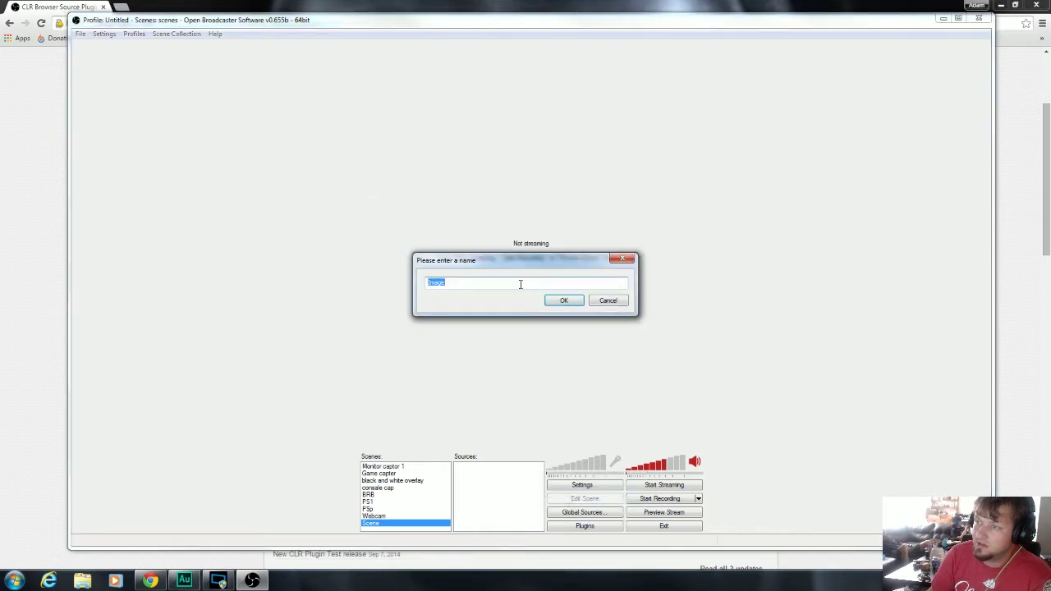
click(563, 301)
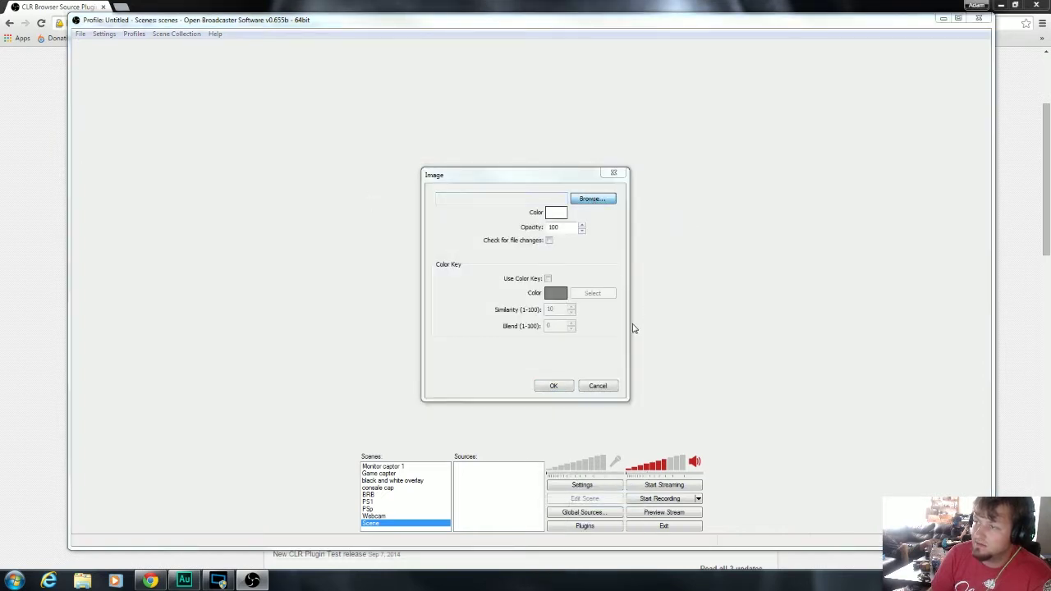
click(584, 199)
drag(942, 300, 943, 403)
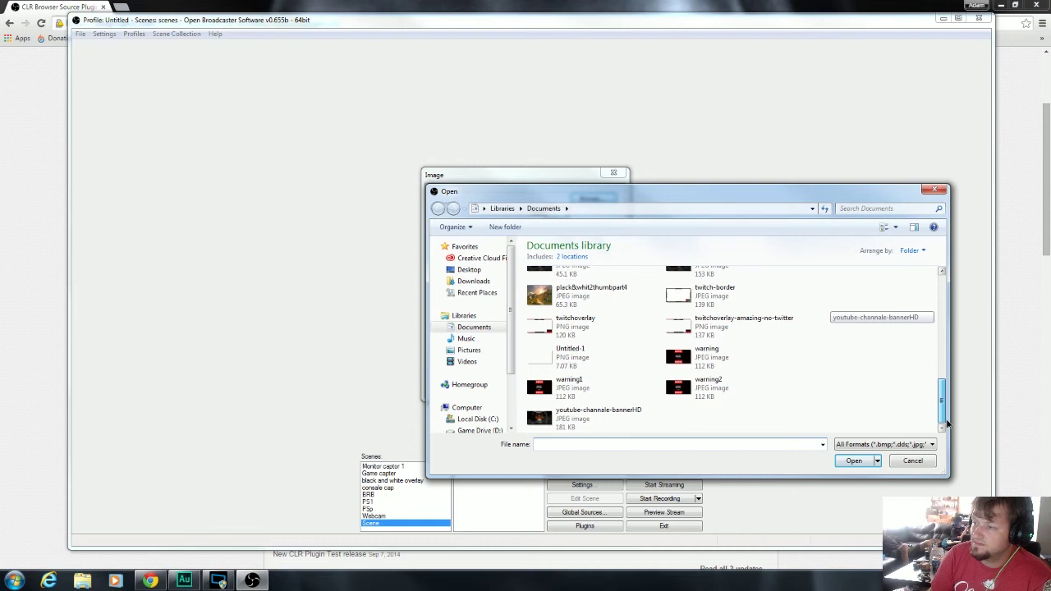
double_click(572, 423)
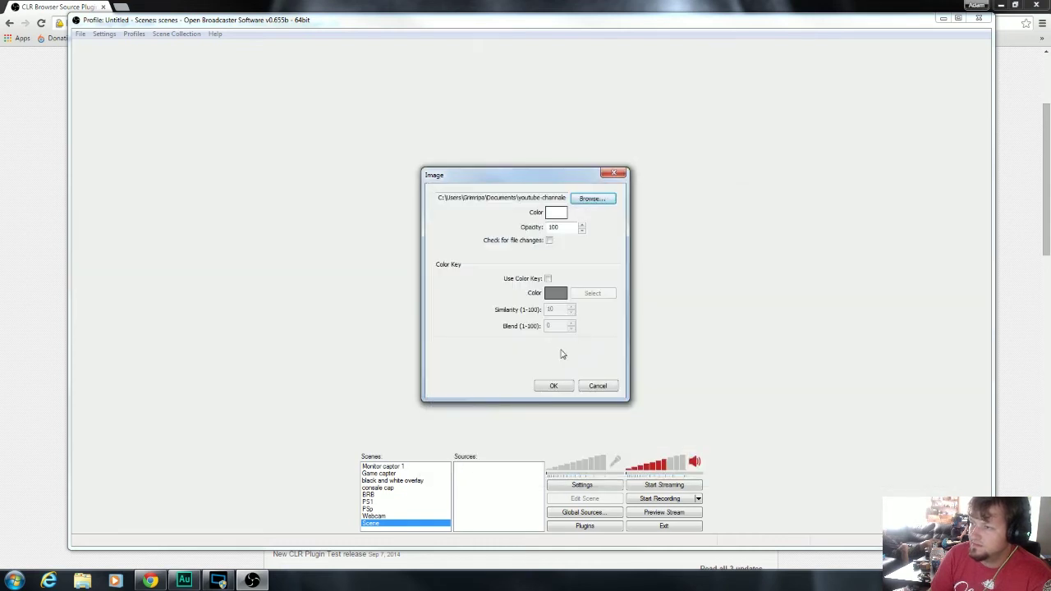
click(554, 384)
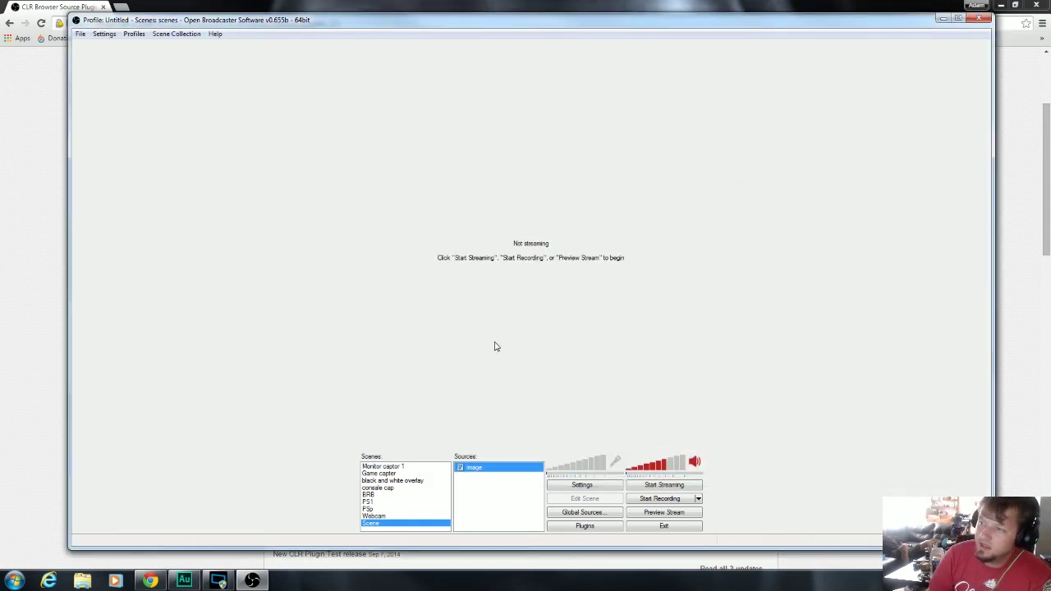
Start the preview showing the GrimRipa banner and begin adding a CLR Browser source
click(669, 513)
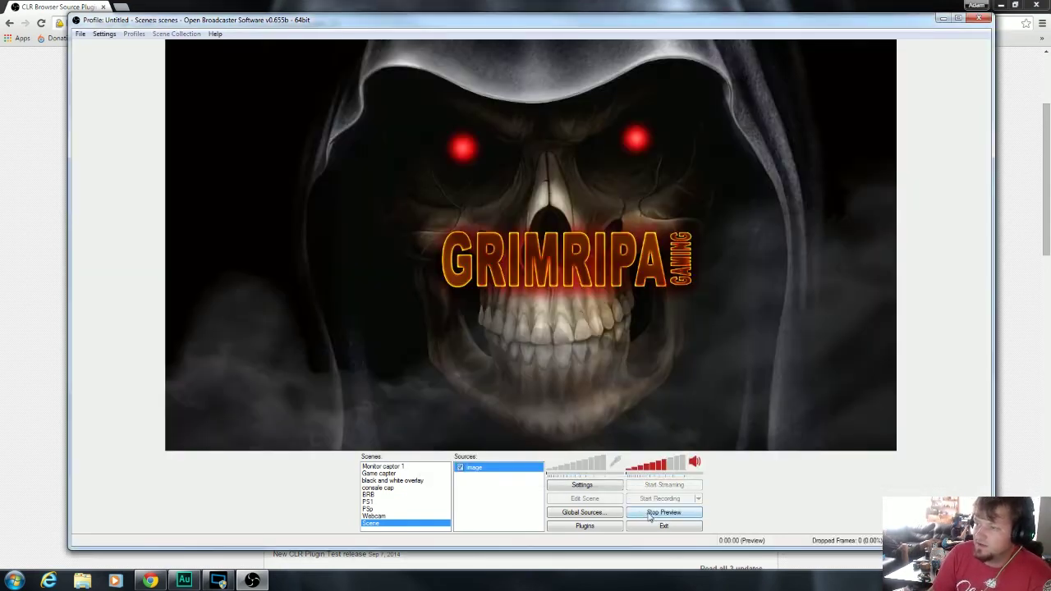
right_click(500, 487)
mouse_move(536, 495)
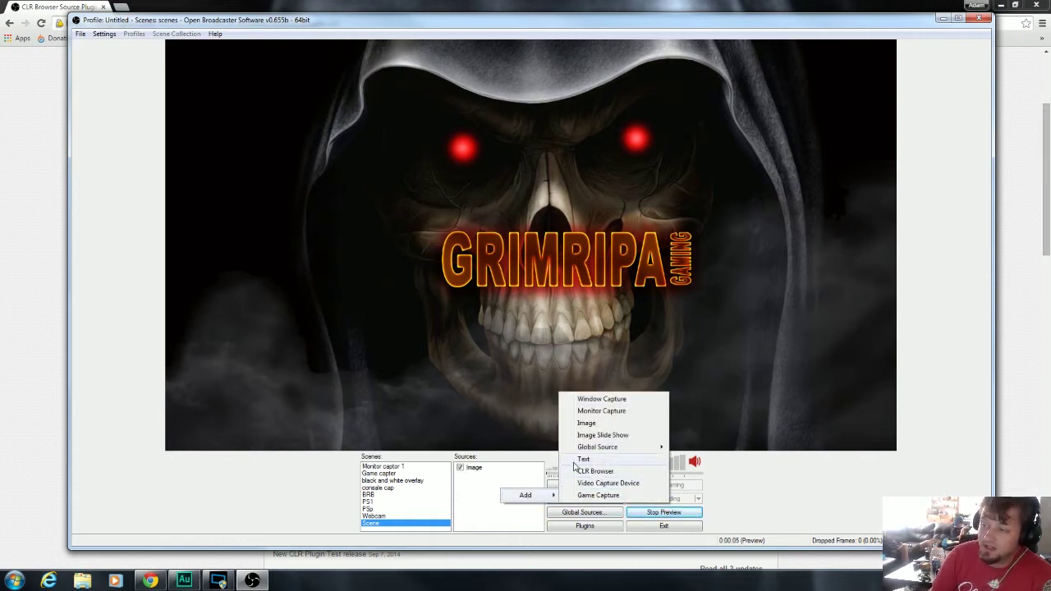
click(592, 472)
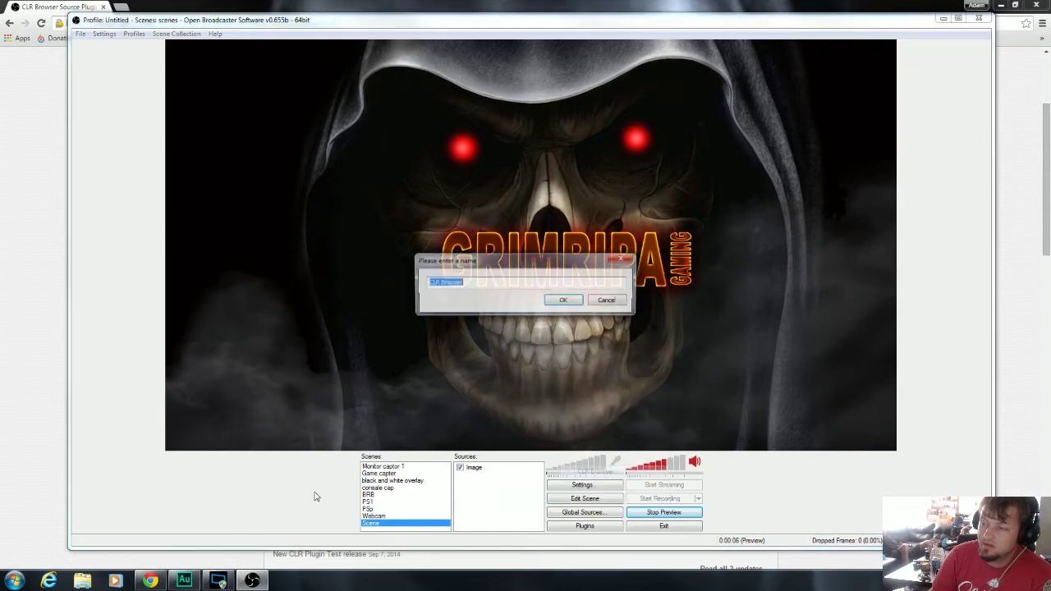
Cancel the CLR Browser naming, then open Twitter's Widgets settings in a new Chrome tab
click(606, 301)
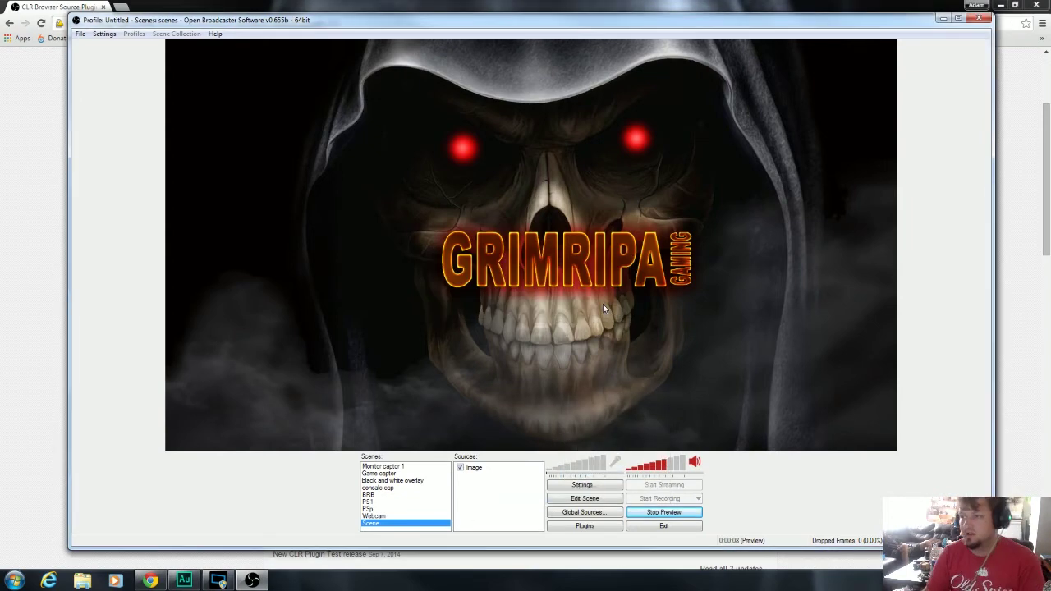
click(163, 580)
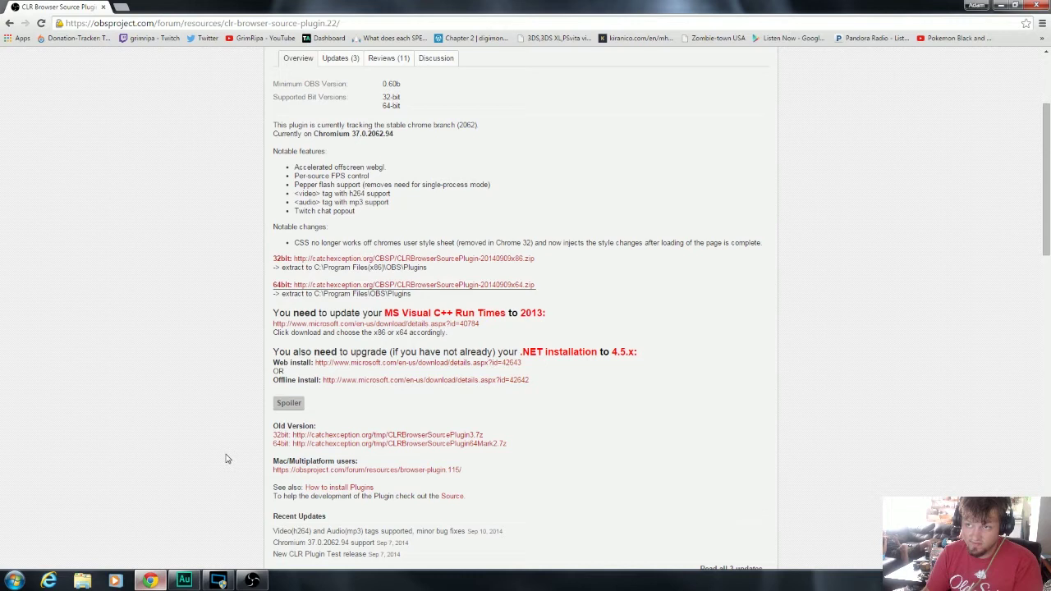
click(122, 6)
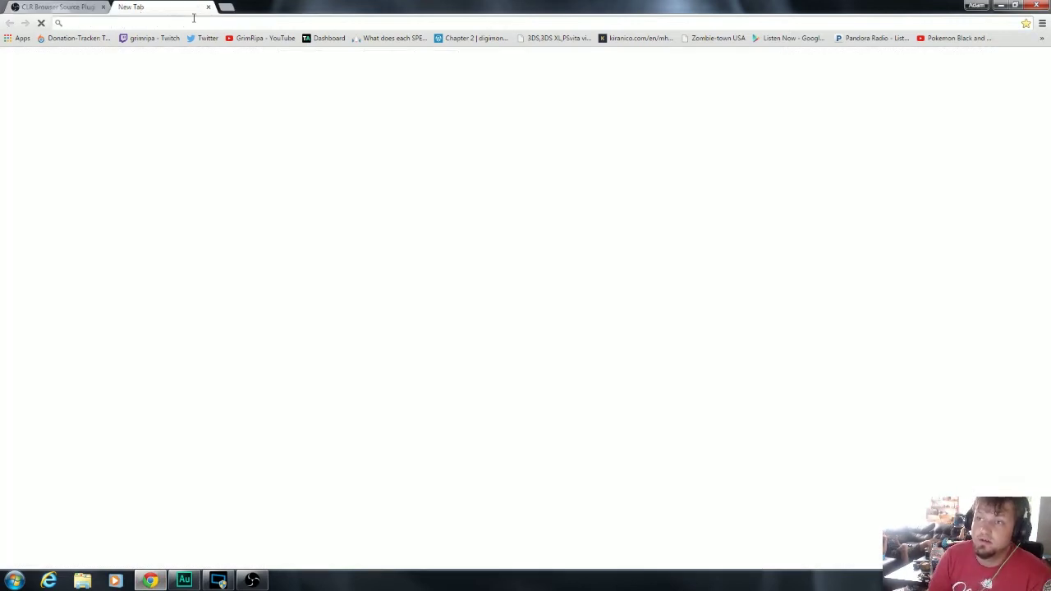
click(207, 38)
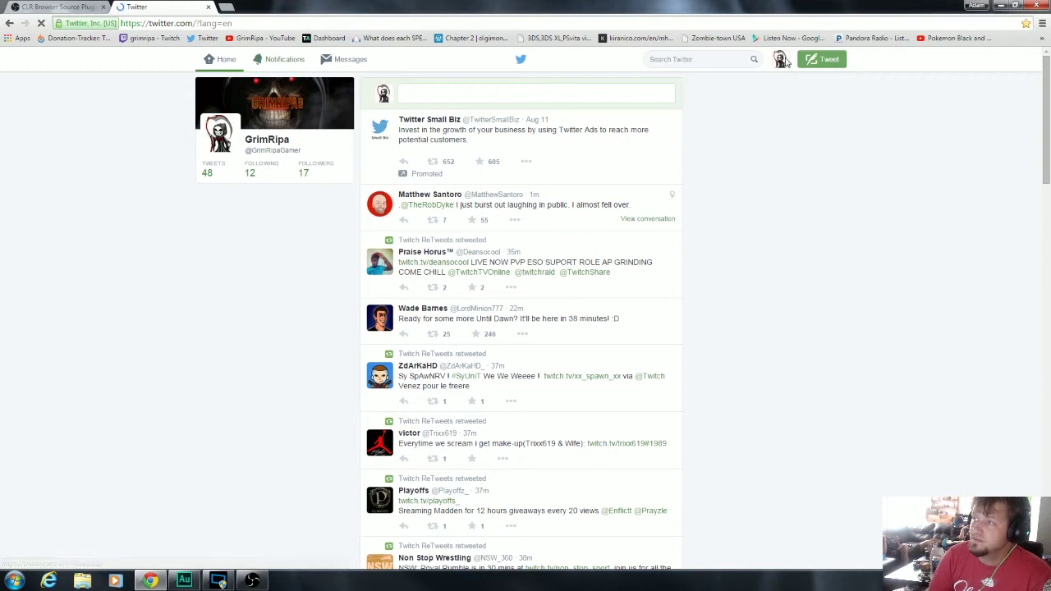
click(779, 64)
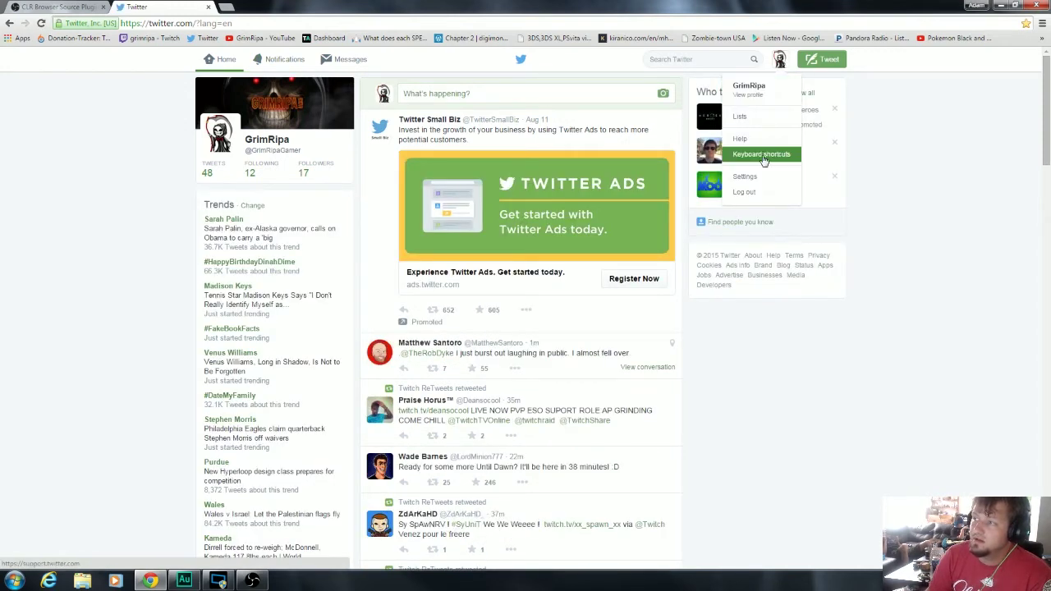
click(758, 175)
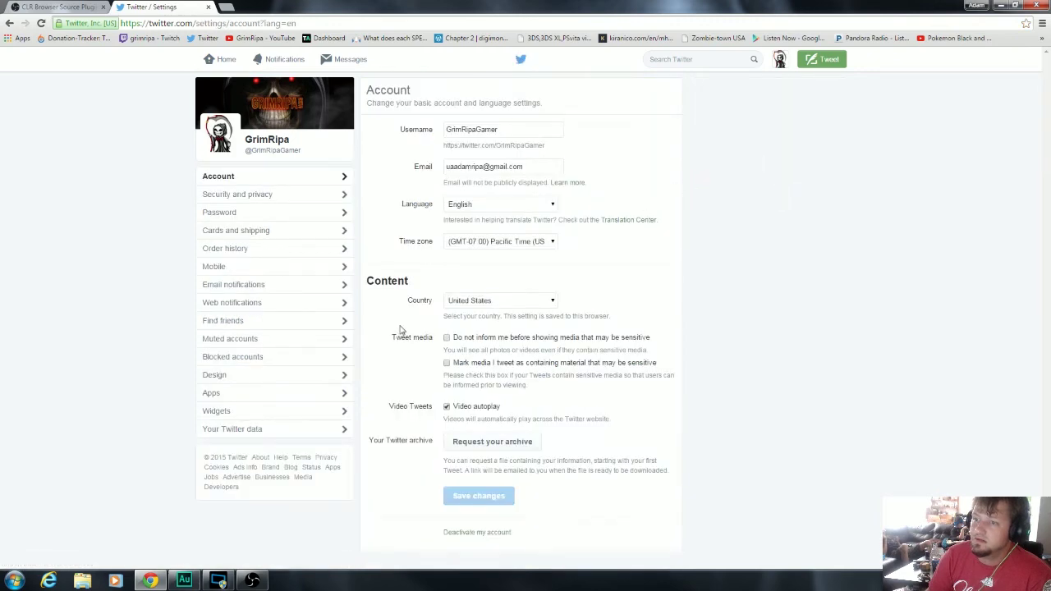
click(235, 413)
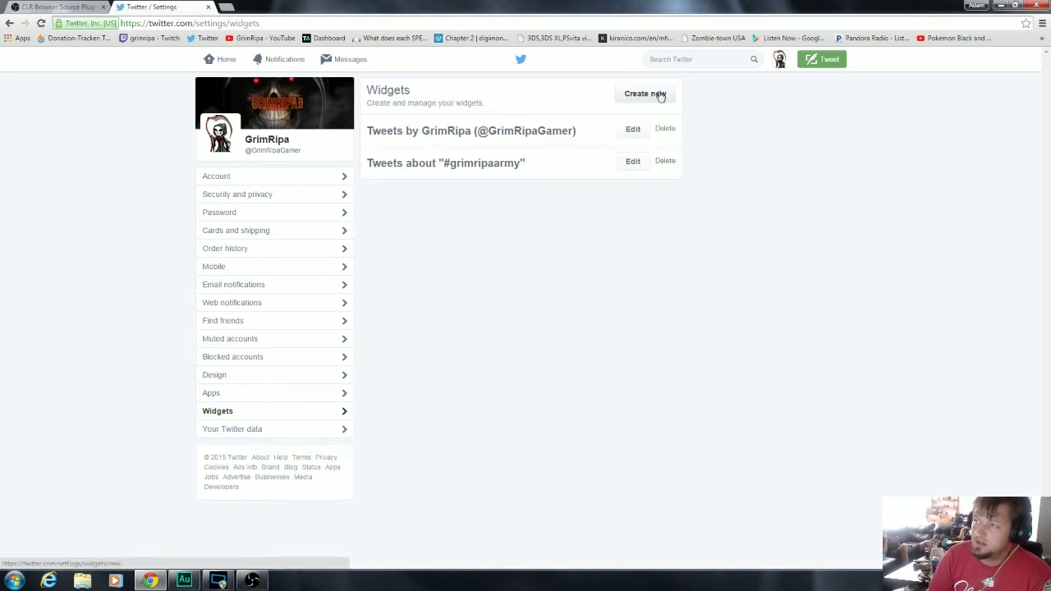
Start a new search widget with the query #Howtowithgrim in place of #corgi
click(656, 94)
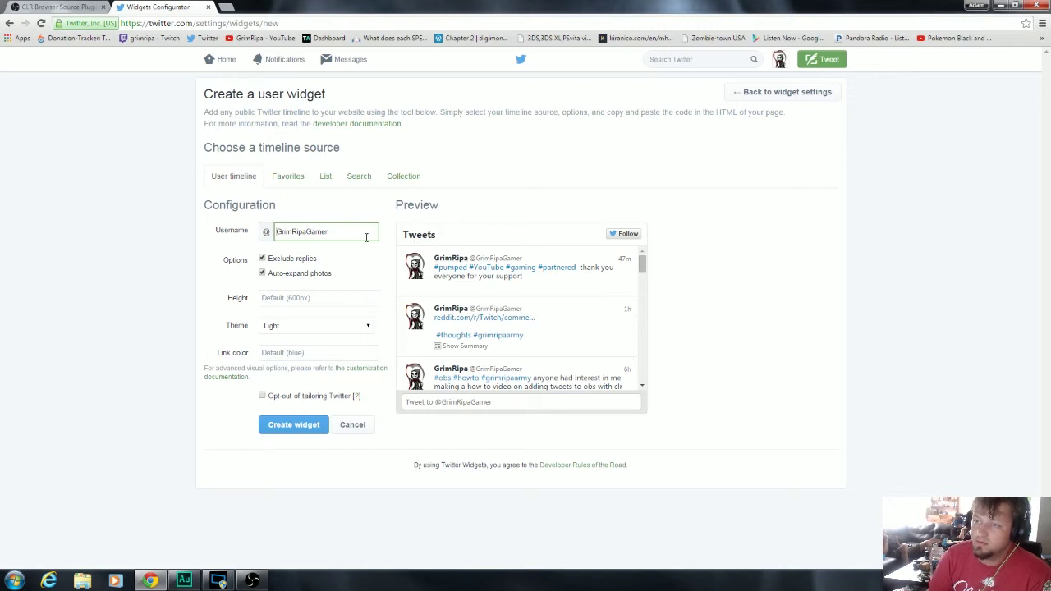
click(359, 175)
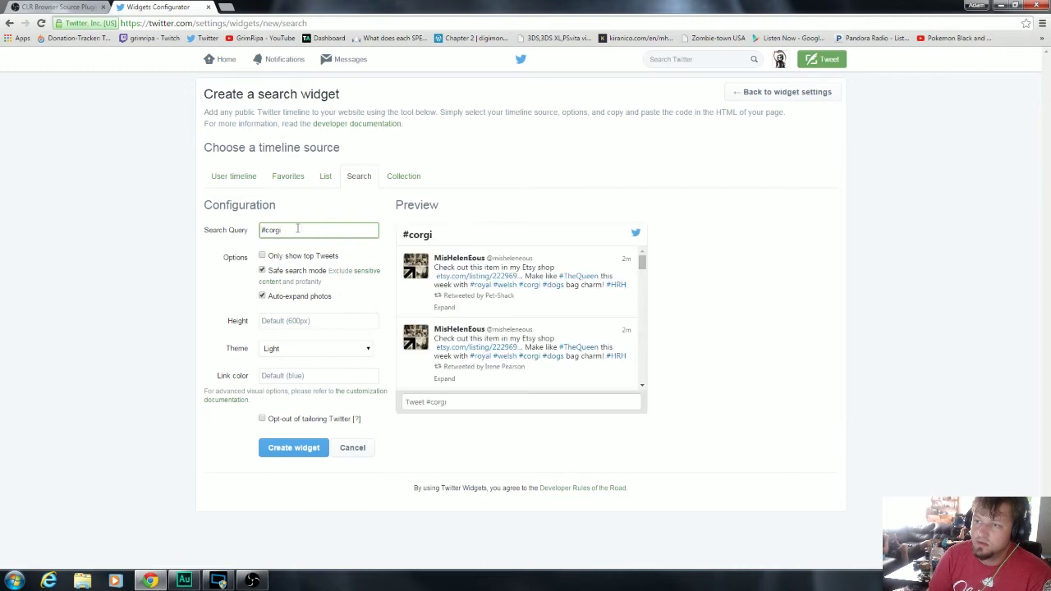
drag(303, 234, 264, 231)
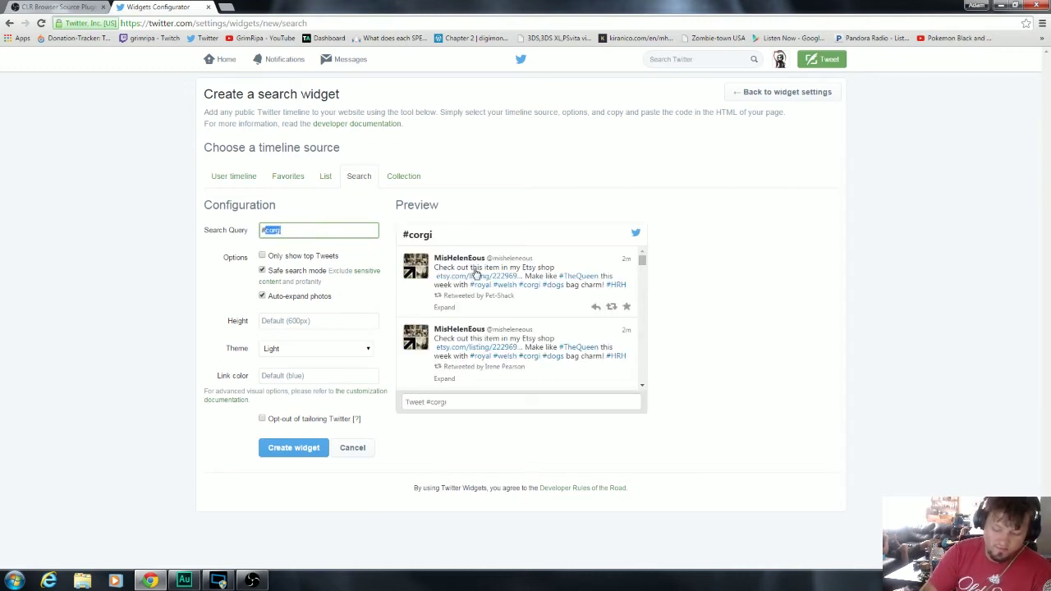
text(#Howtowithgrim)
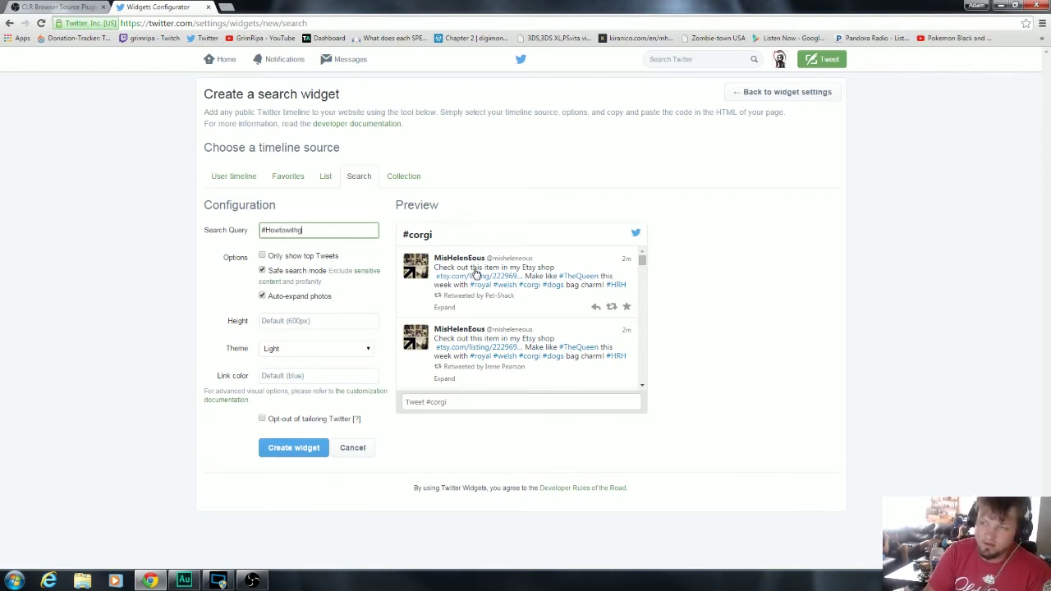
click(285, 449)
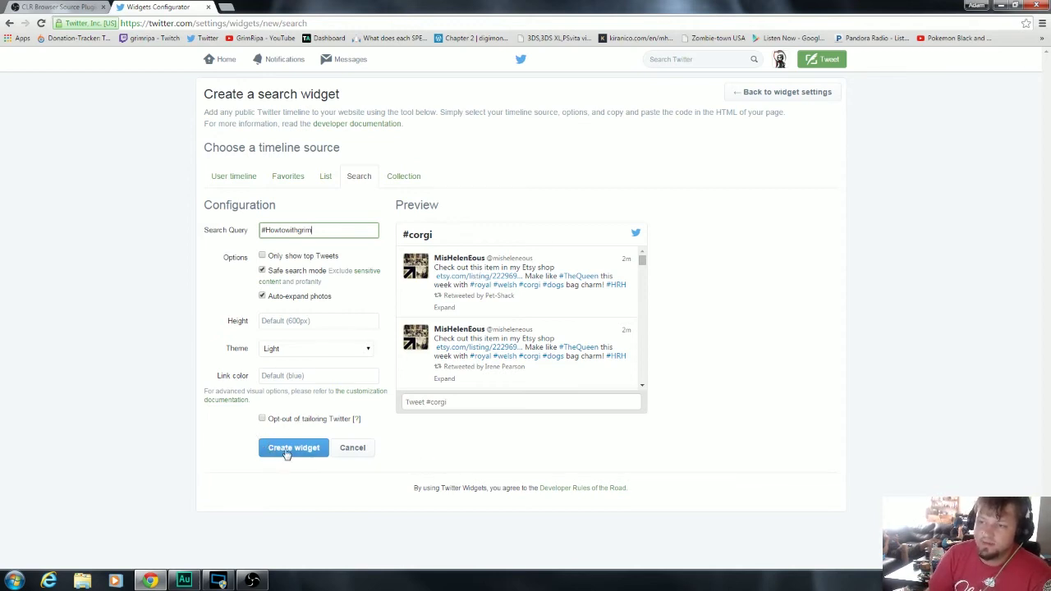
Choose the Dark theme, create the widget, and select its embed code
click(307, 355)
click(293, 371)
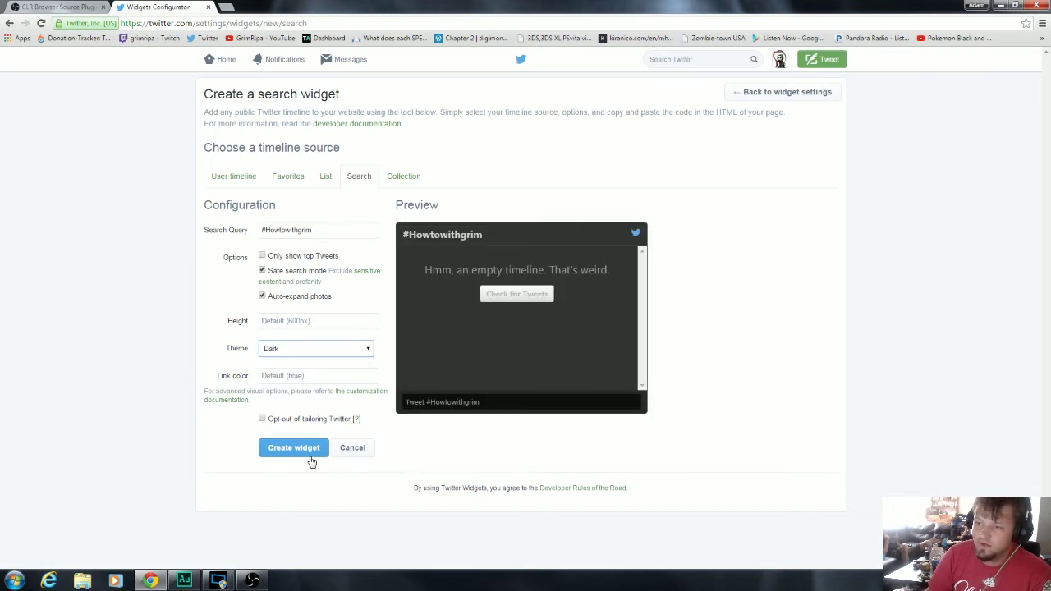
click(284, 450)
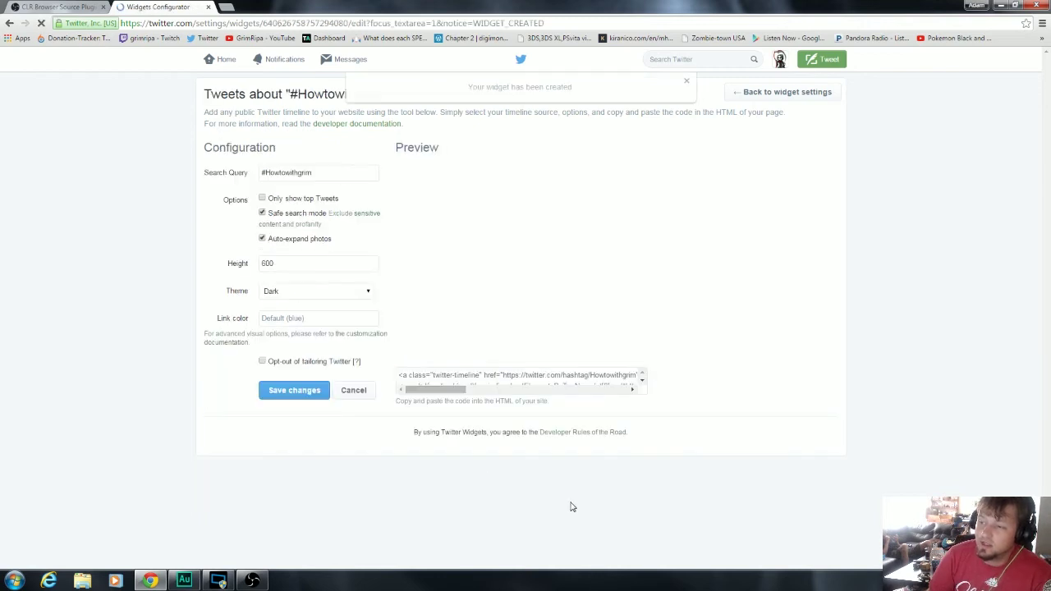
click(448, 376)
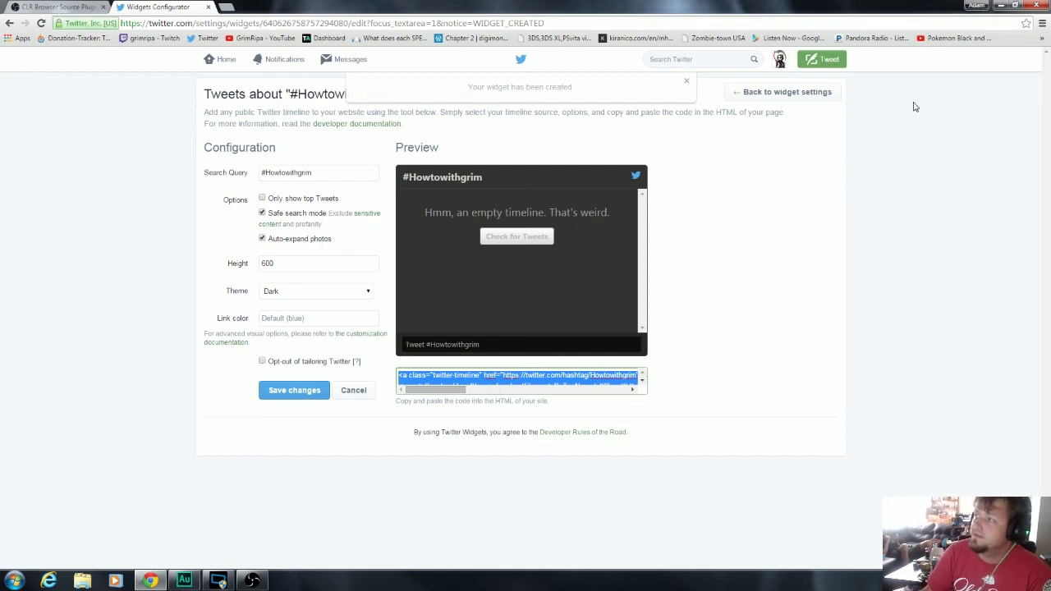
Minimize Chrome and OBS, create a desktop text file named twitter, and open it in Notepad
click(1001, 5)
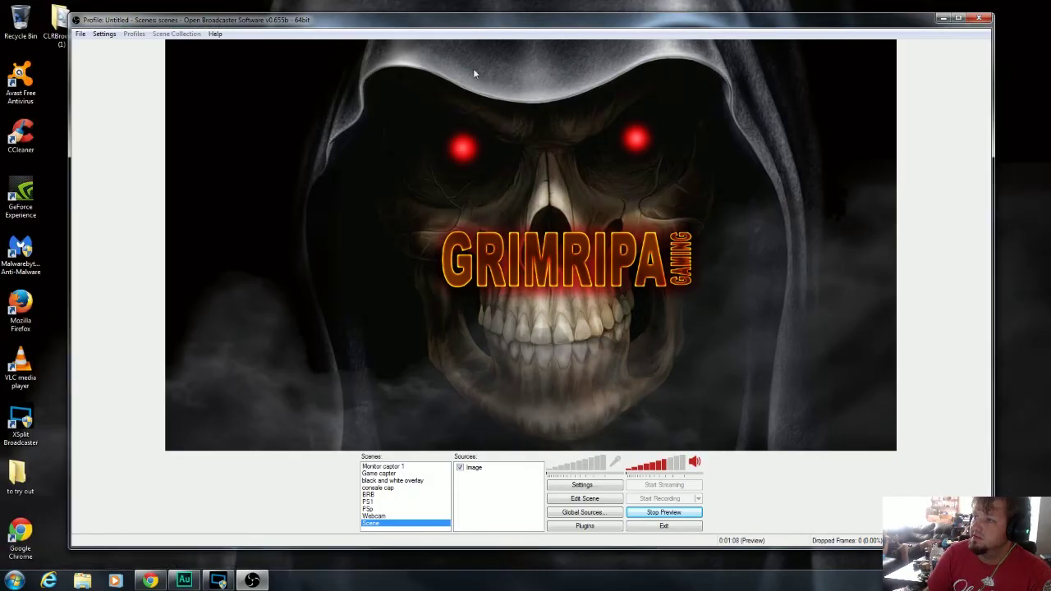
click(942, 18)
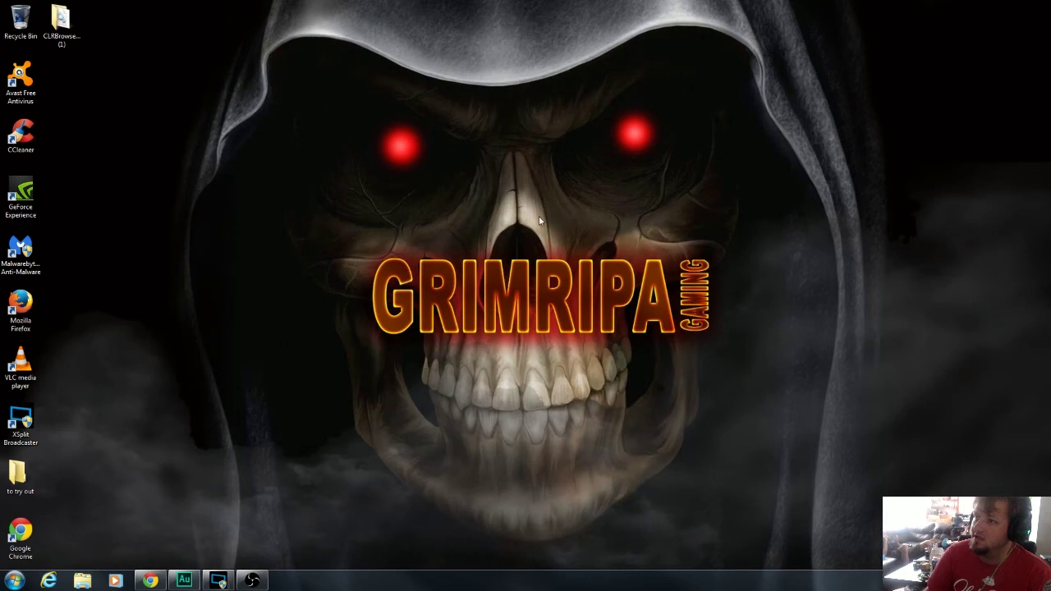
right_click(540, 216)
mouse_move(624, 321)
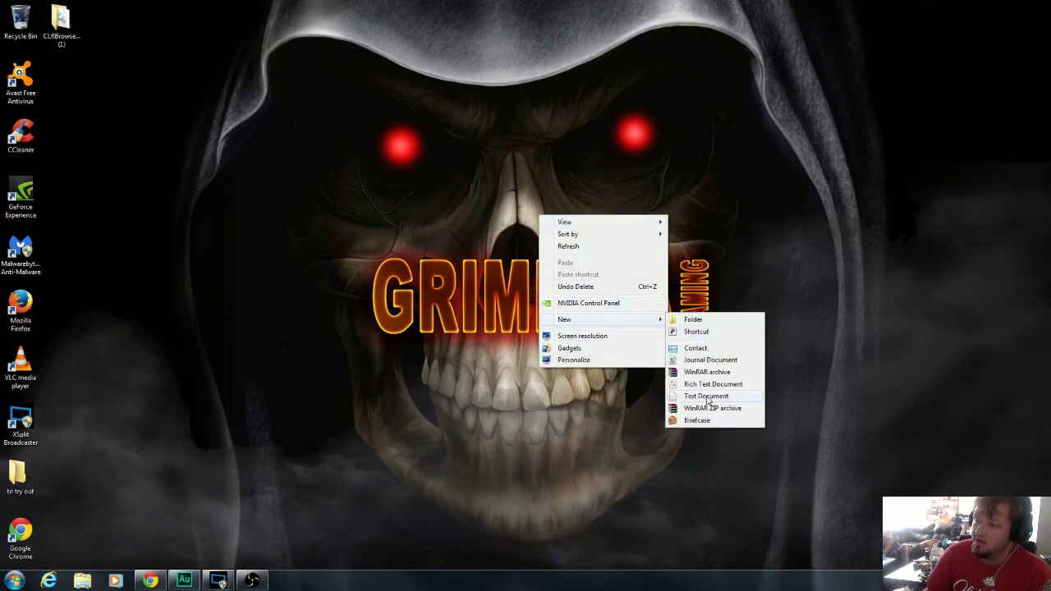
click(702, 397)
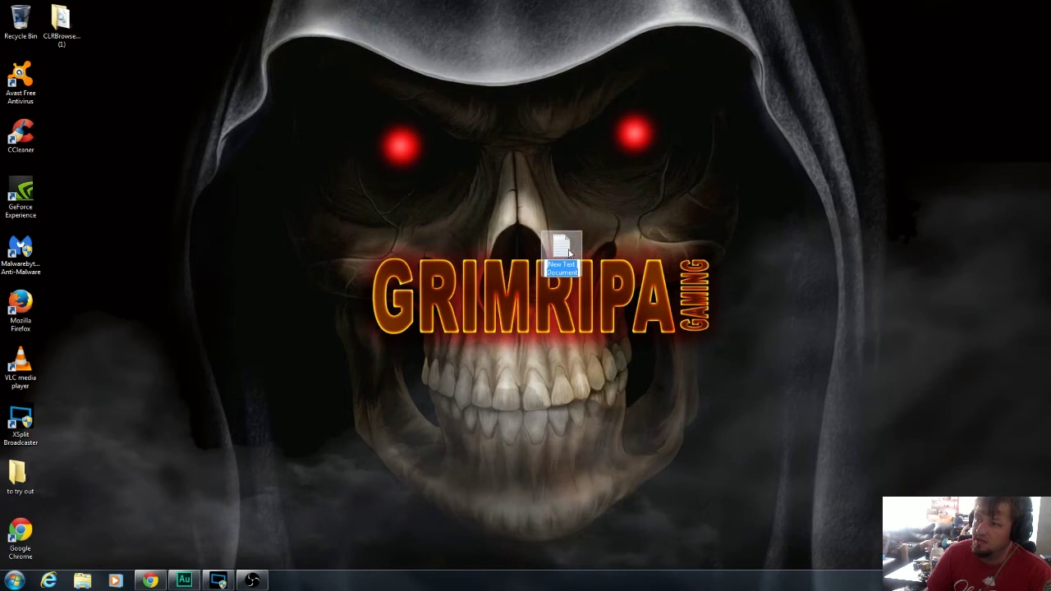
text(twitter)
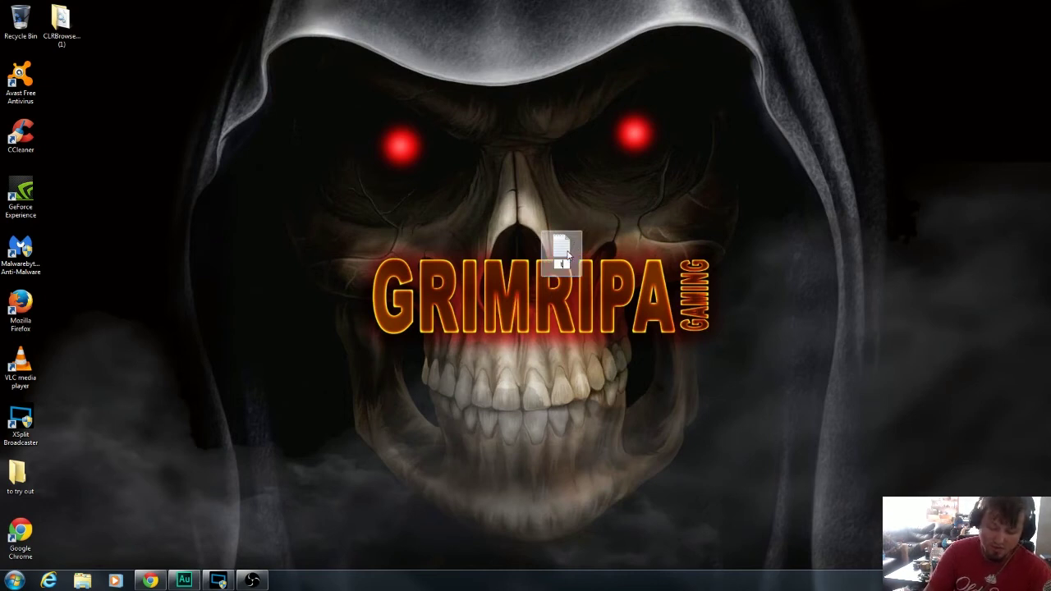
key(Return)
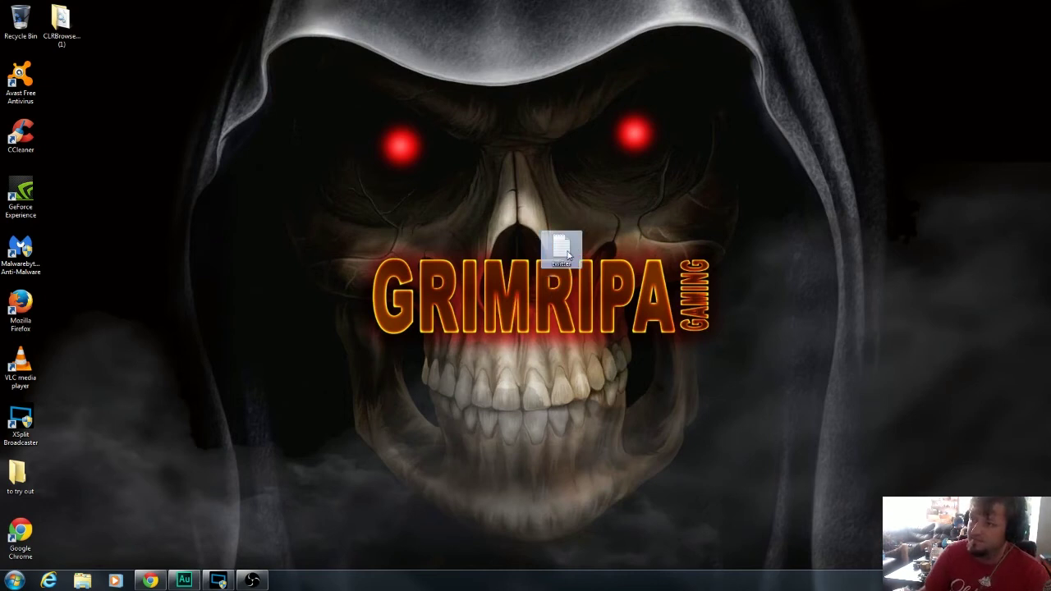
double_click(567, 254)
Paste the Twitter widget embed code into the Notepad document
right_click(232, 120)
click(195, 119)
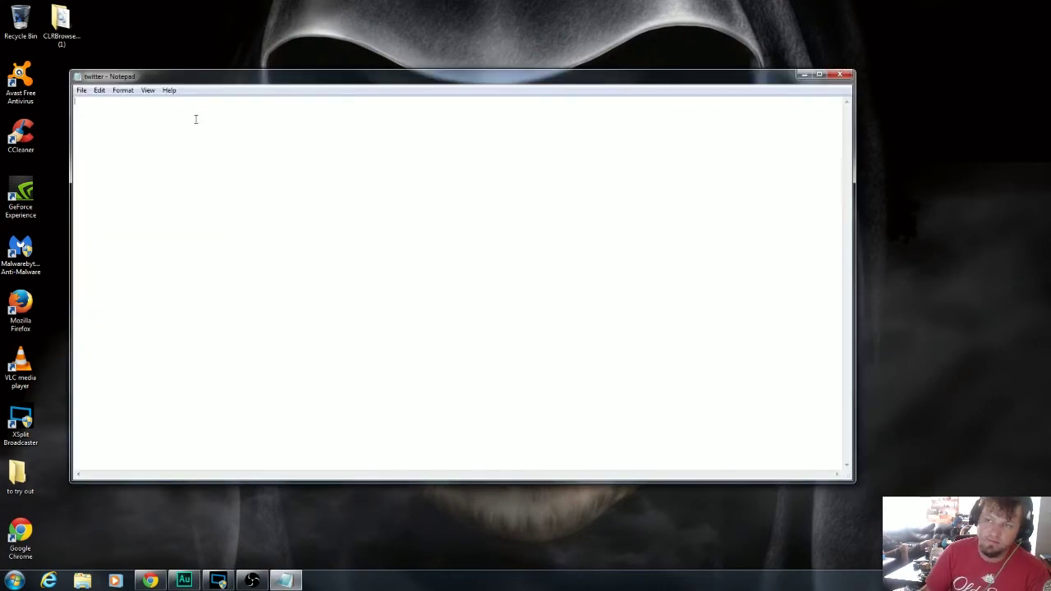
right_click(195, 119)
click(218, 163)
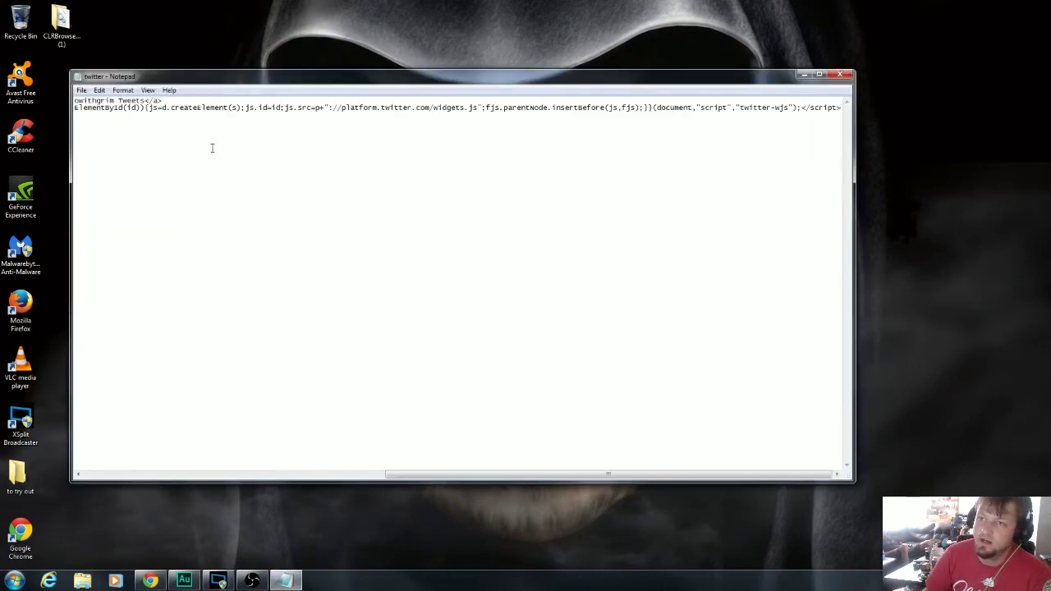
Save the document to the desktop as twitter.html
click(81, 90)
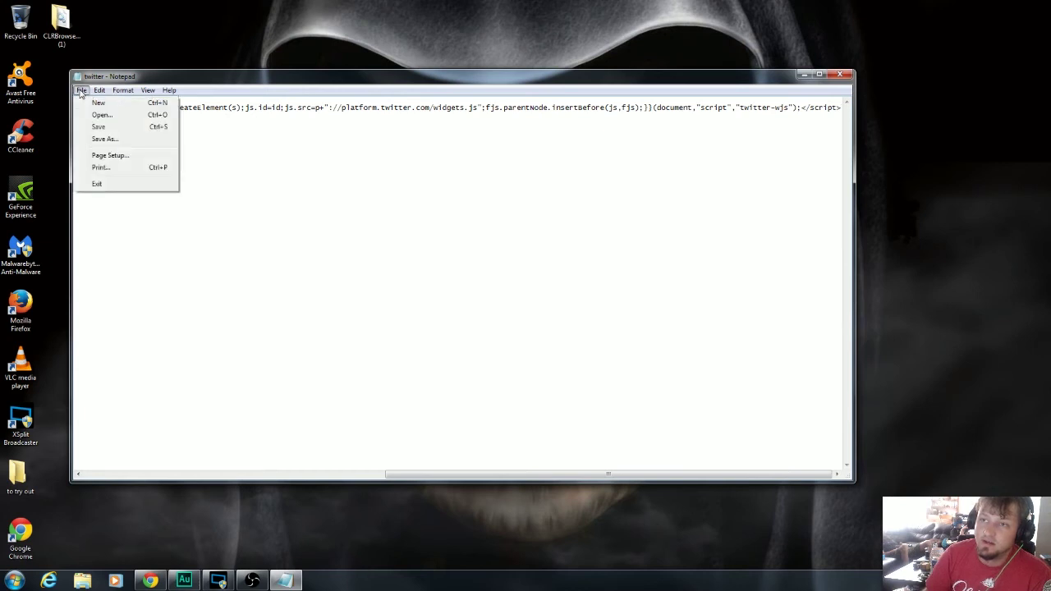
click(143, 140)
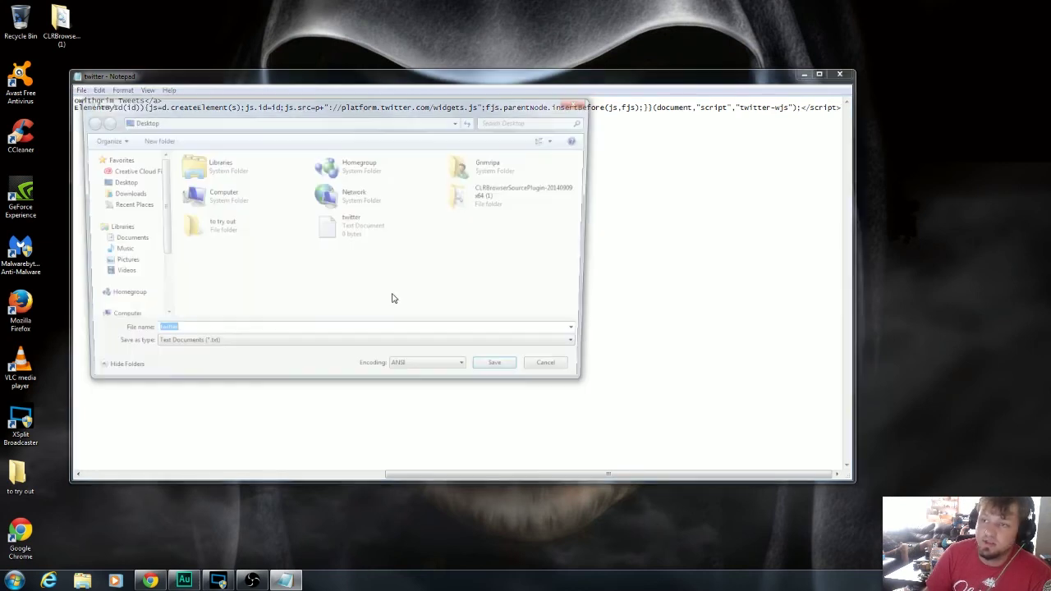
click(238, 334)
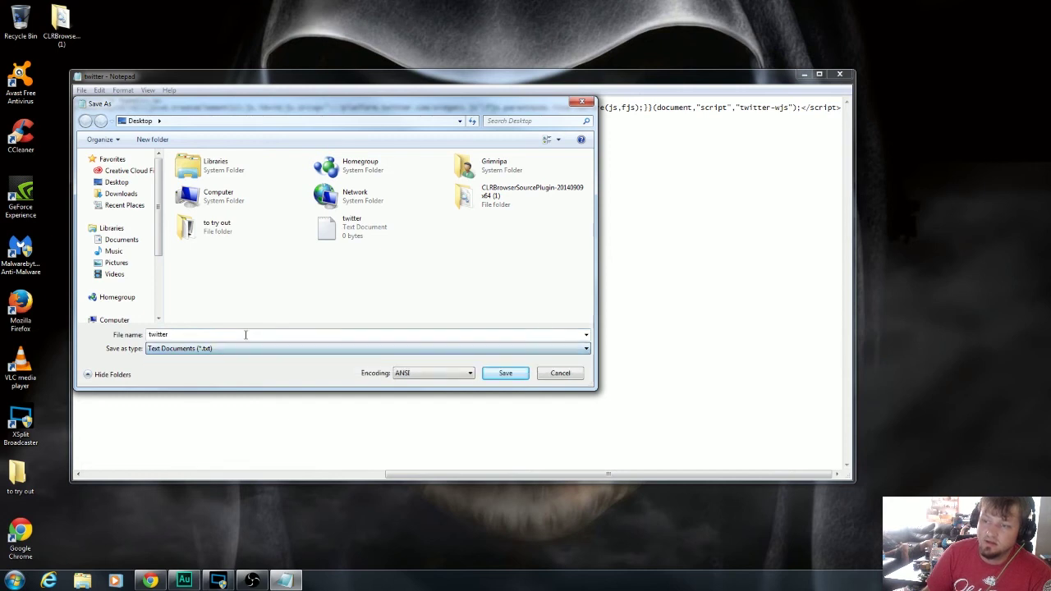
double_click(249, 332)
click(251, 331)
text(.html)
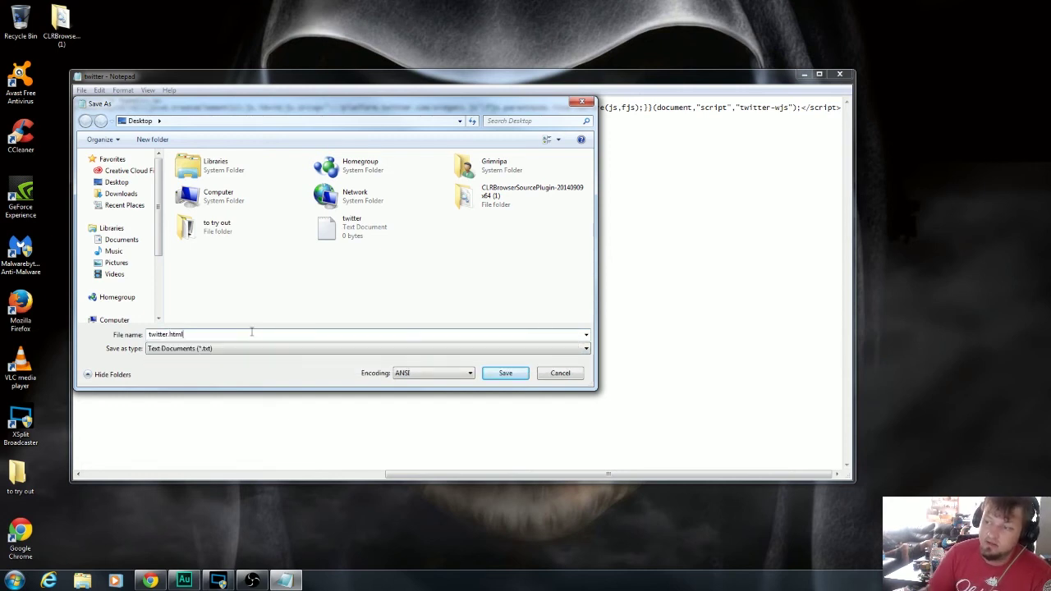
click(505, 373)
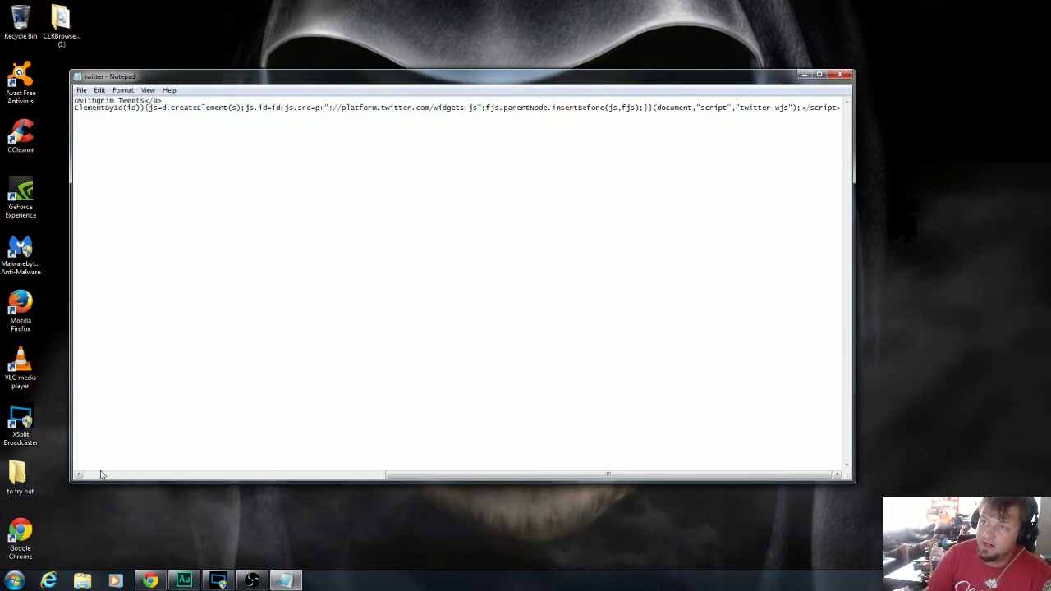
Close Notepad and add a CLR Browser source named twitter feed in OBS
click(839, 75)
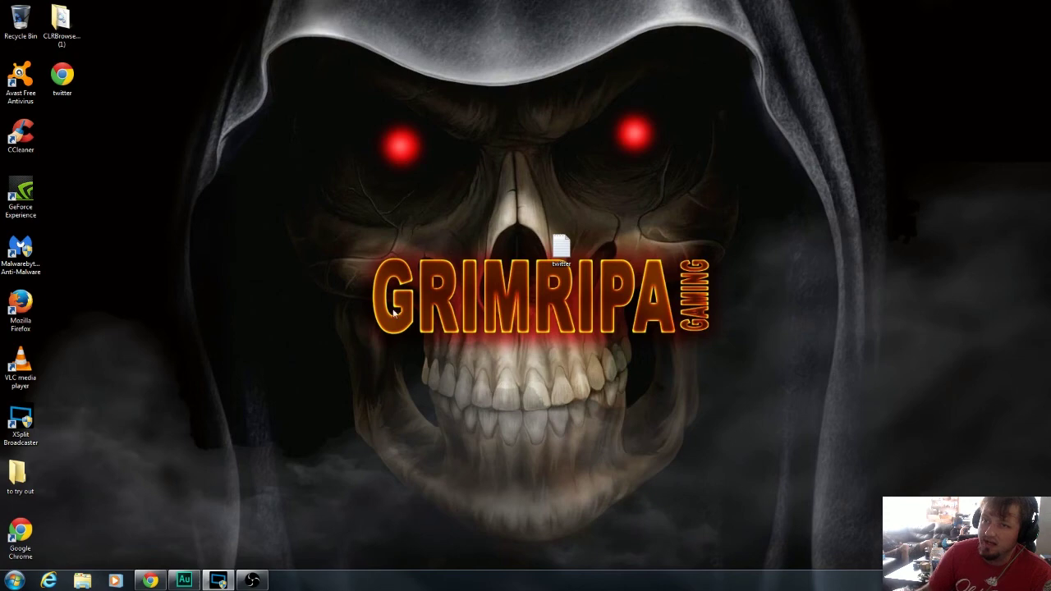
mouse_move(252, 580)
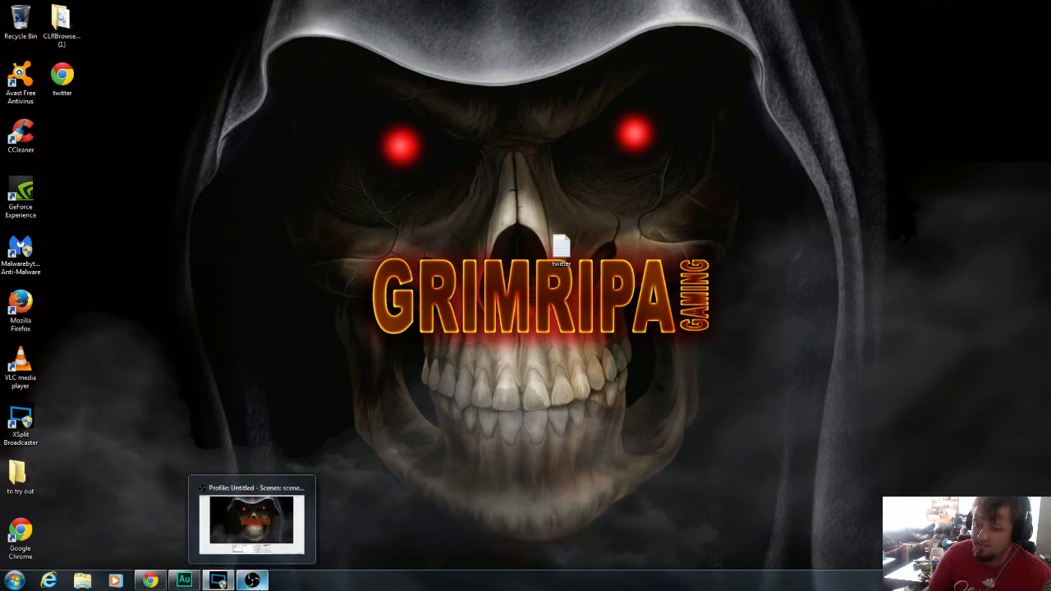
click(264, 544)
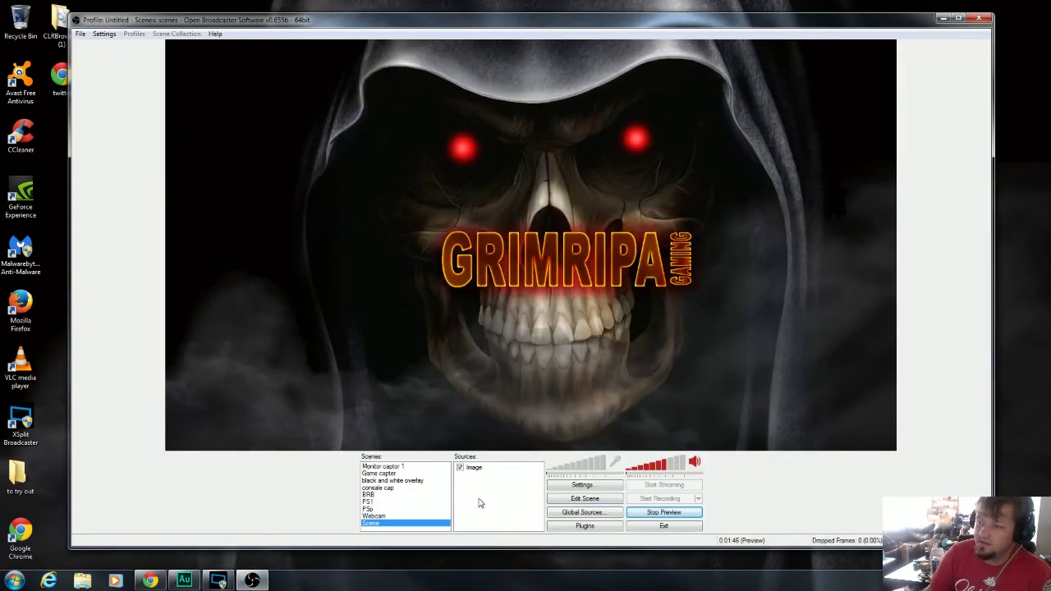
right_click(480, 499)
mouse_move(534, 506)
click(570, 482)
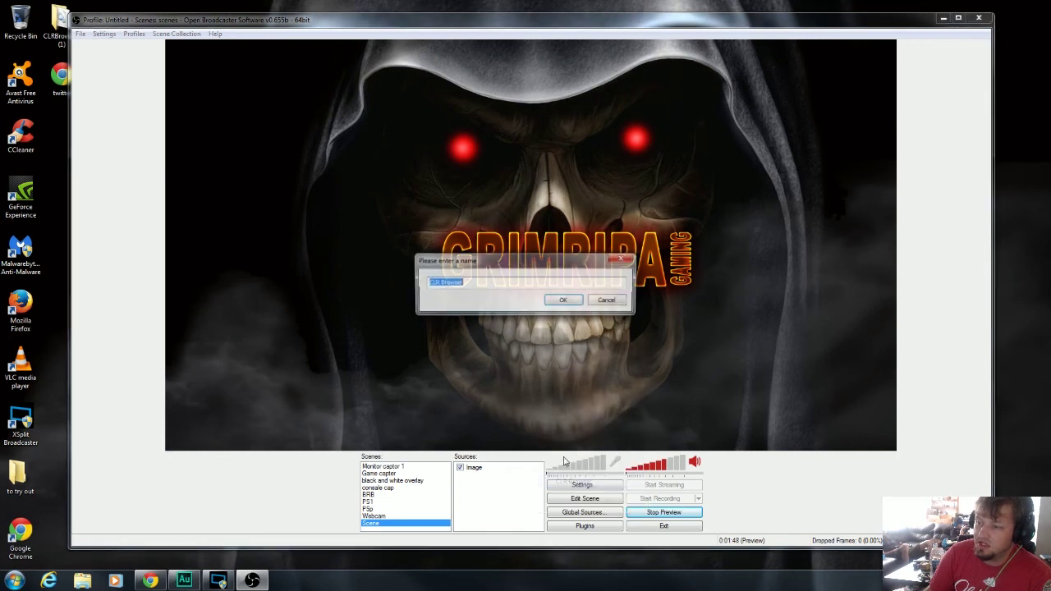
text(twitter feed)
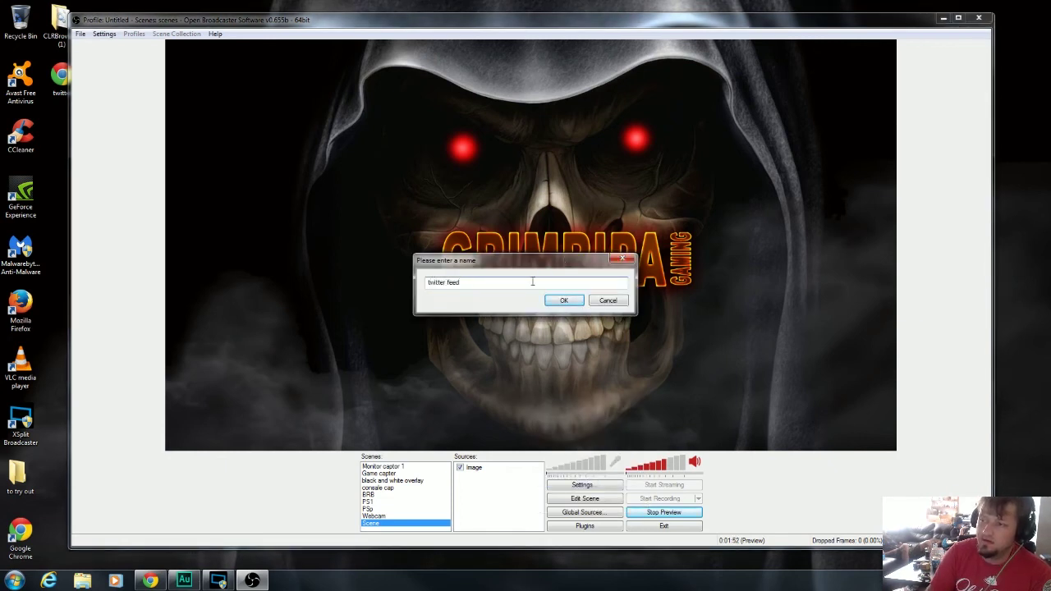
key(Return)
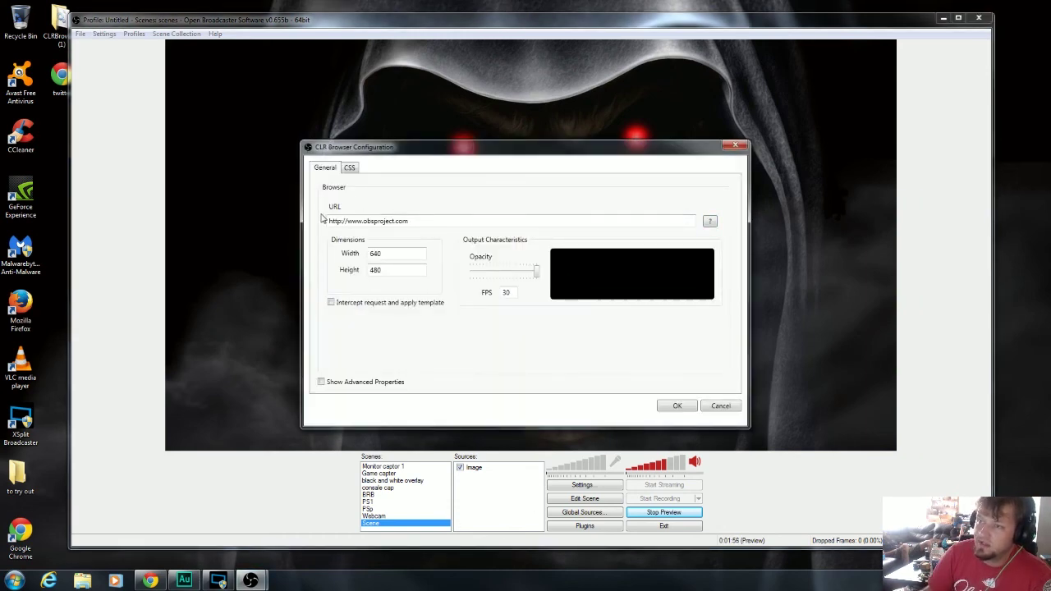
Point the browser source at Desktop\twitter.html and confirm the settings
click(709, 222)
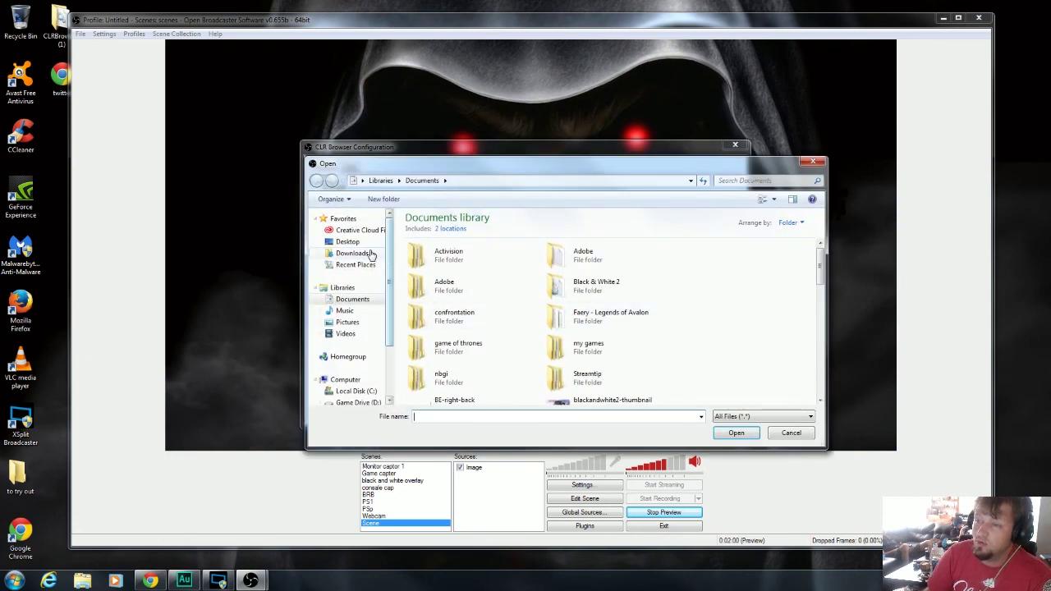
click(344, 241)
drag(817, 268, 816, 352)
double_click(443, 359)
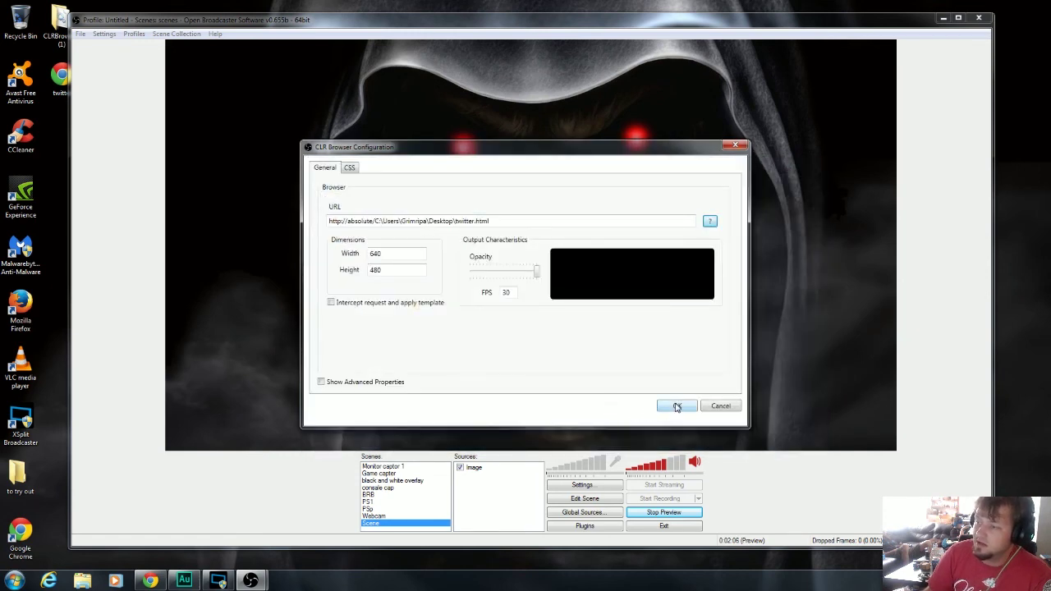
click(676, 406)
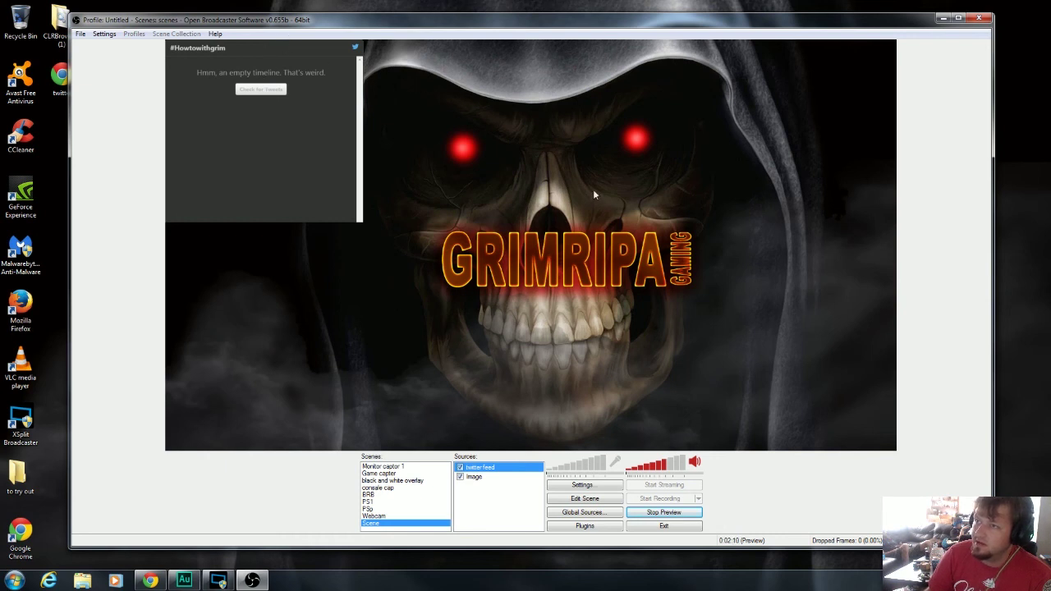
Drag the twitter feed widget from the top-left to the scene's bottom-right corner
click(607, 503)
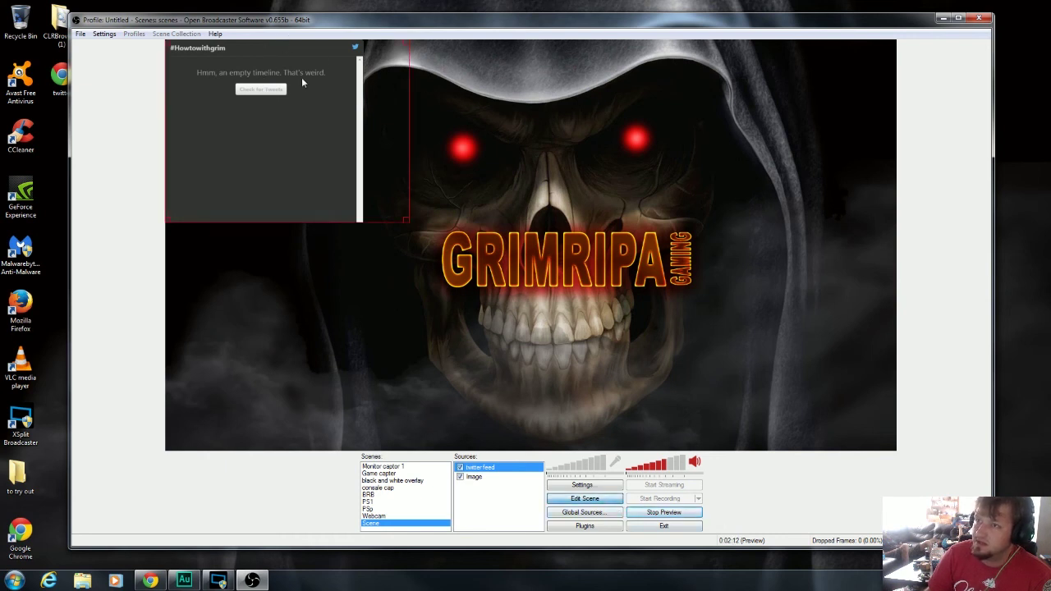
drag(301, 78, 850, 277)
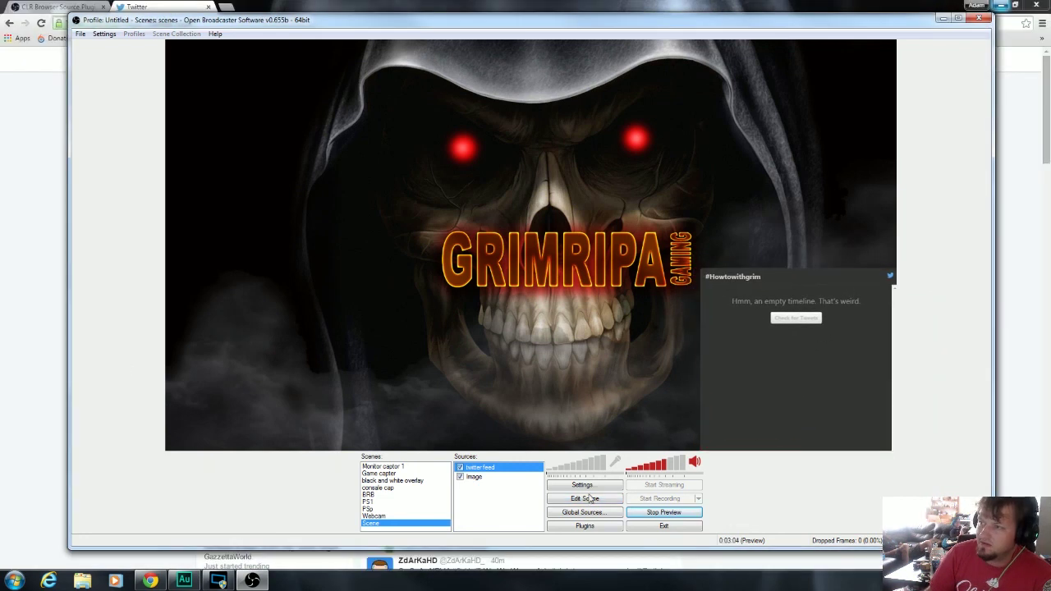